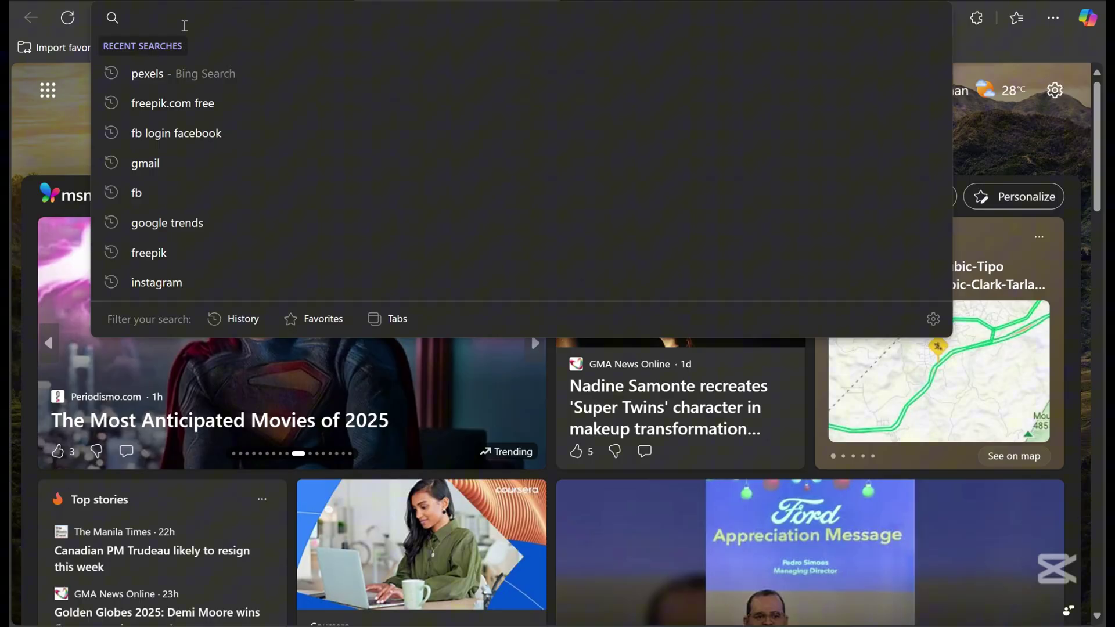
# Go to the Canva website in Edge and open the Create a design options
pyautogui.write('canva.com')
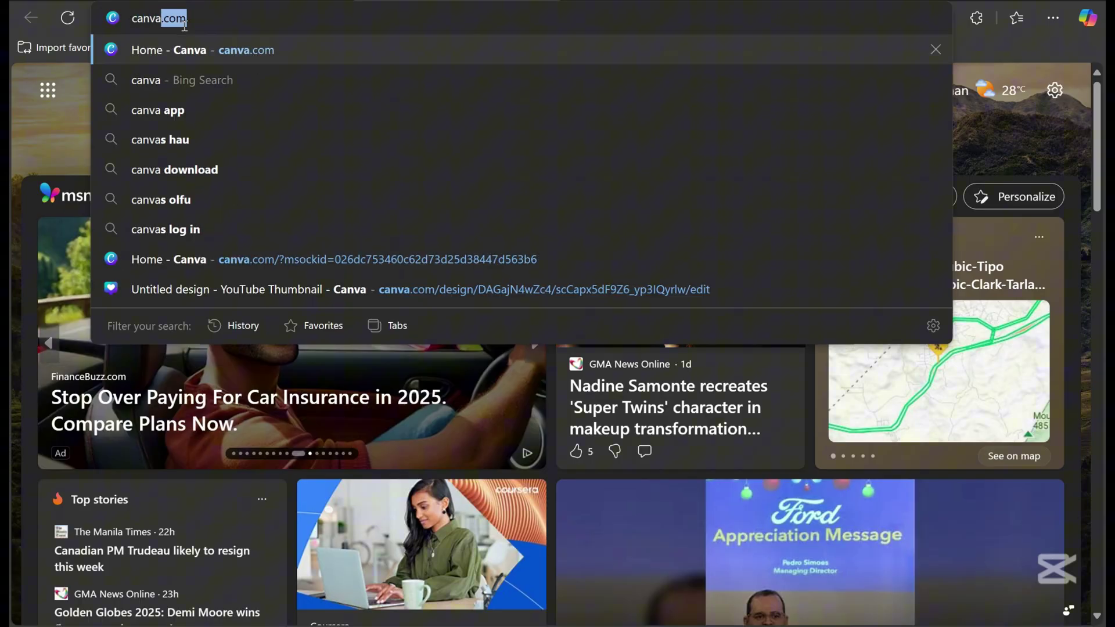
pyautogui.click(253, 54)
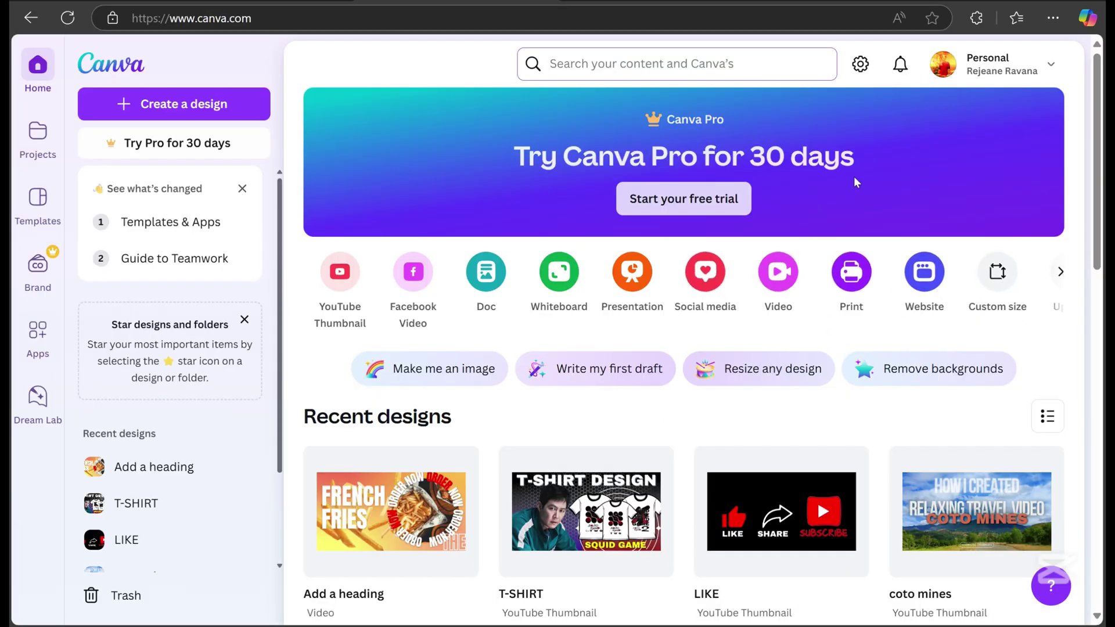
pyautogui.click(785, 285)
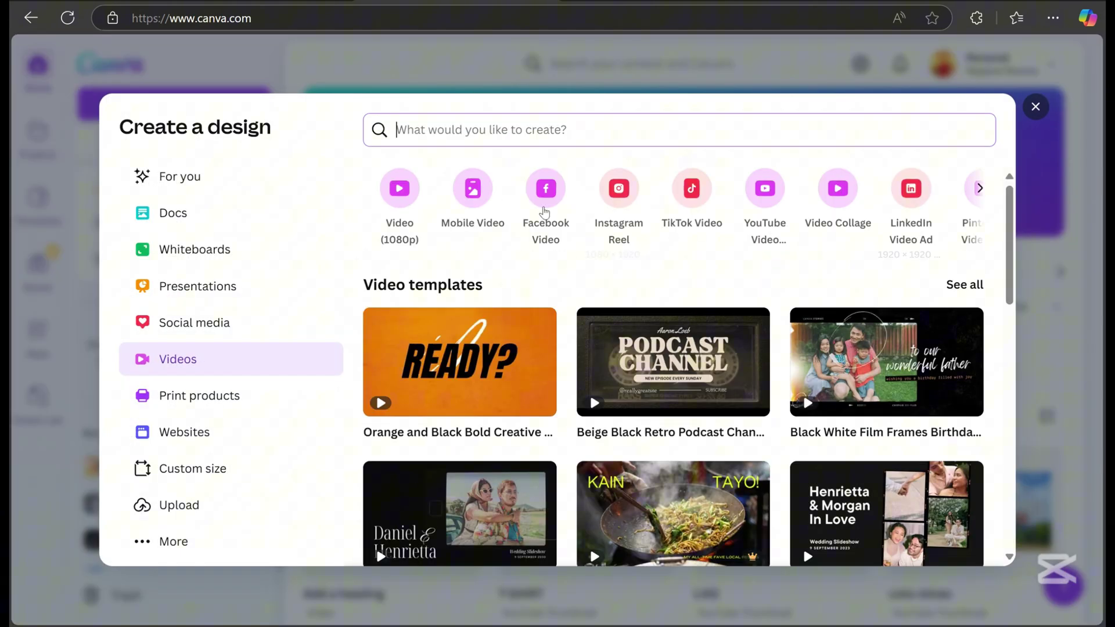
# Start a new 1080p video design and browse its background options
pyautogui.click(405, 194)
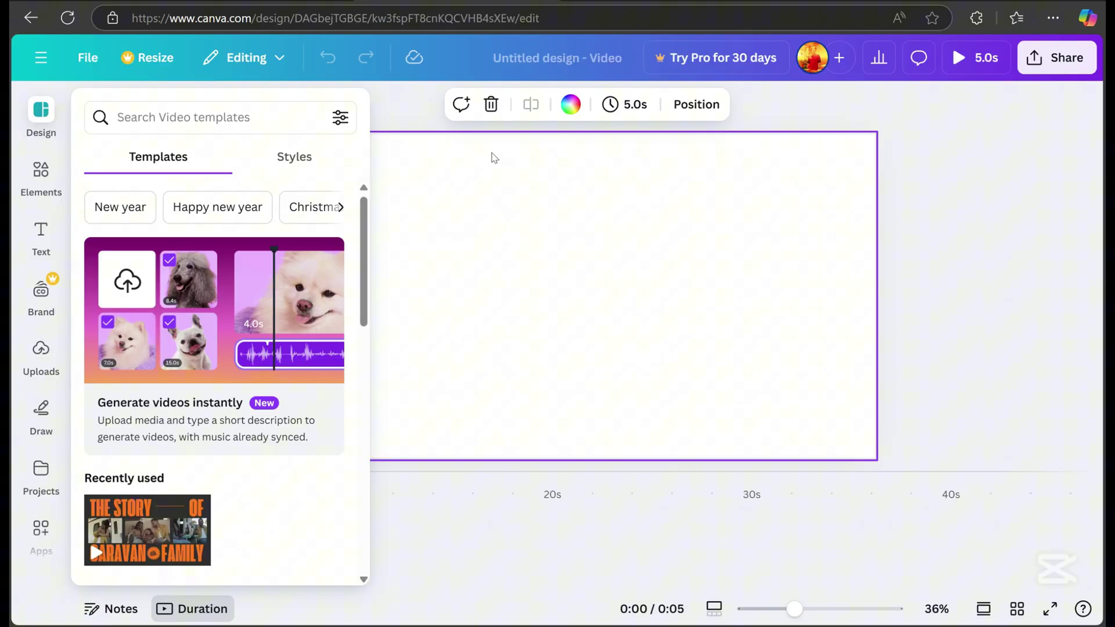
pyautogui.click(526, 116)
pyautogui.scroll(-3, 261, 453)
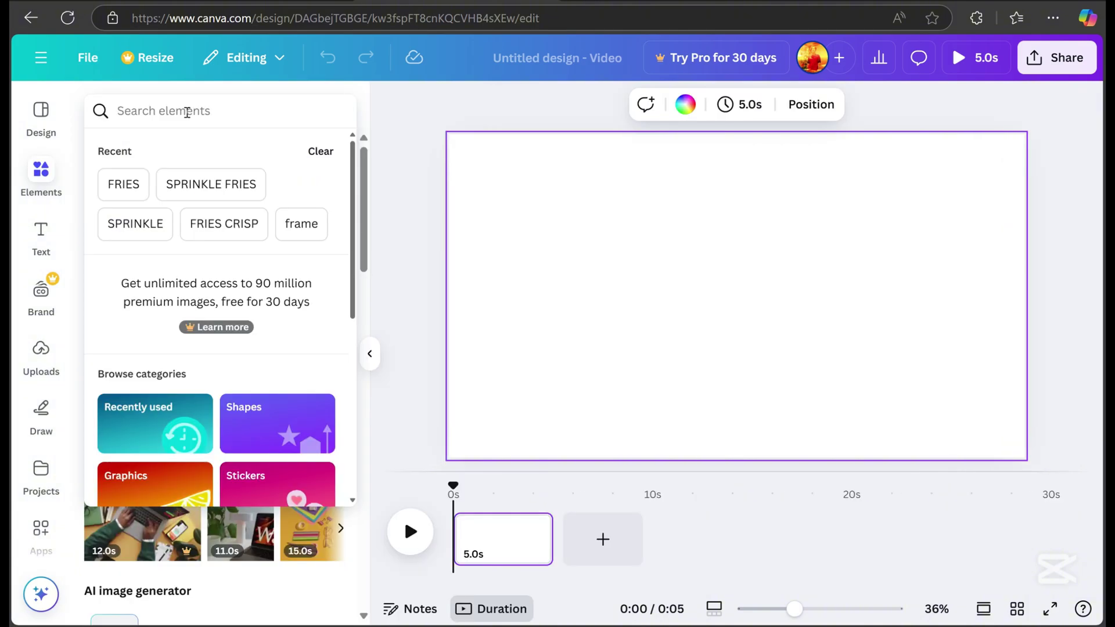
# Search 'red yellow background' and stretch the pink-yellow gradient graphic over the page
pyautogui.write('red')
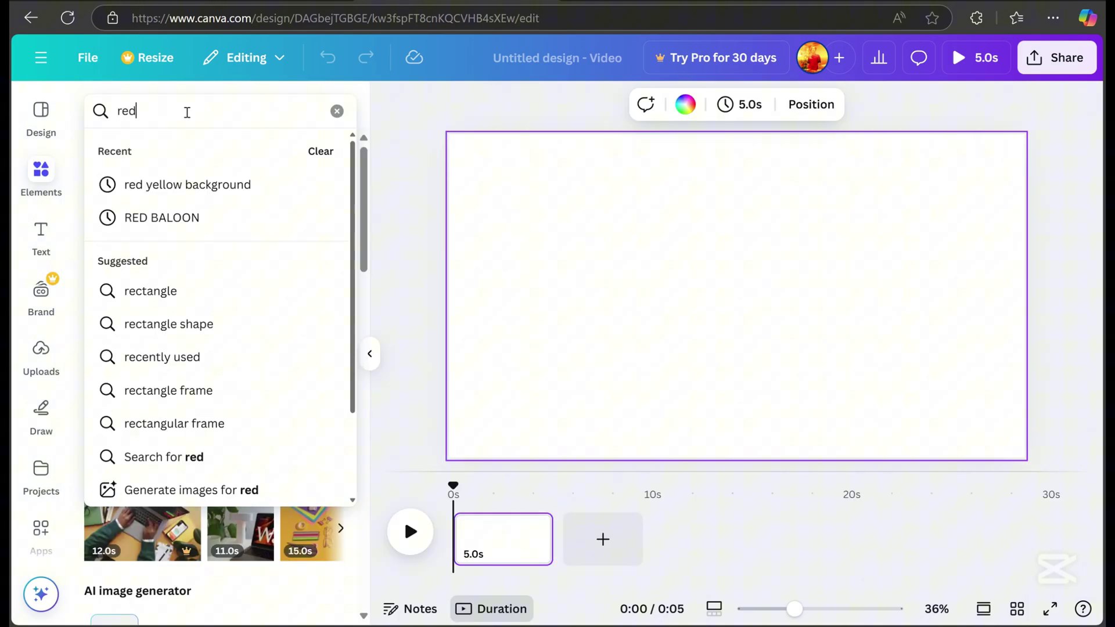
pyautogui.write(' yellow ')
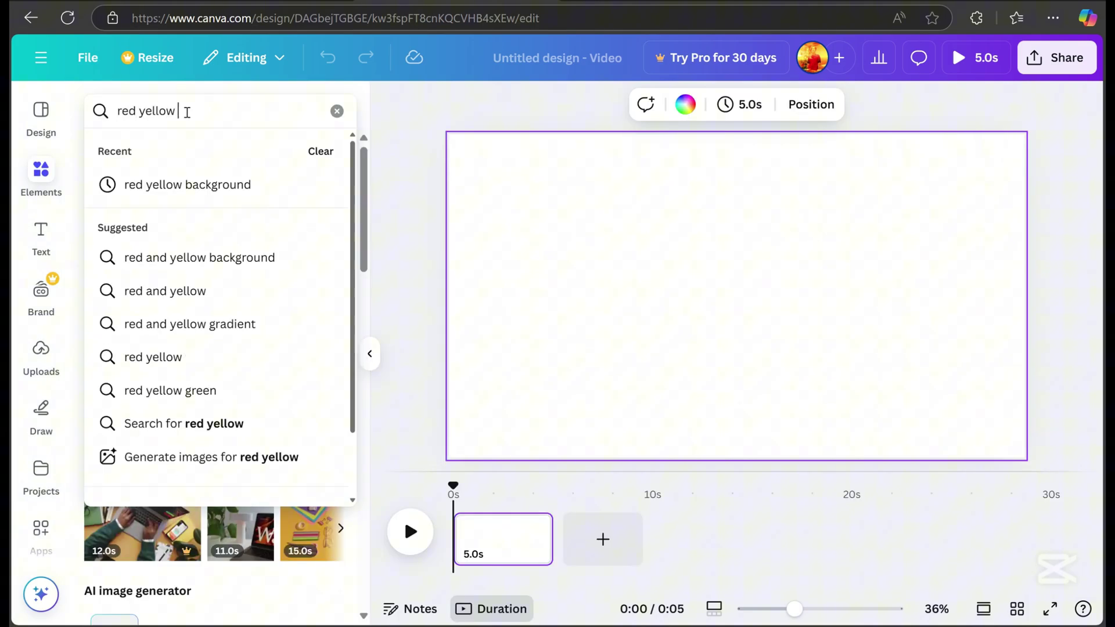
pyautogui.write('backgrou')
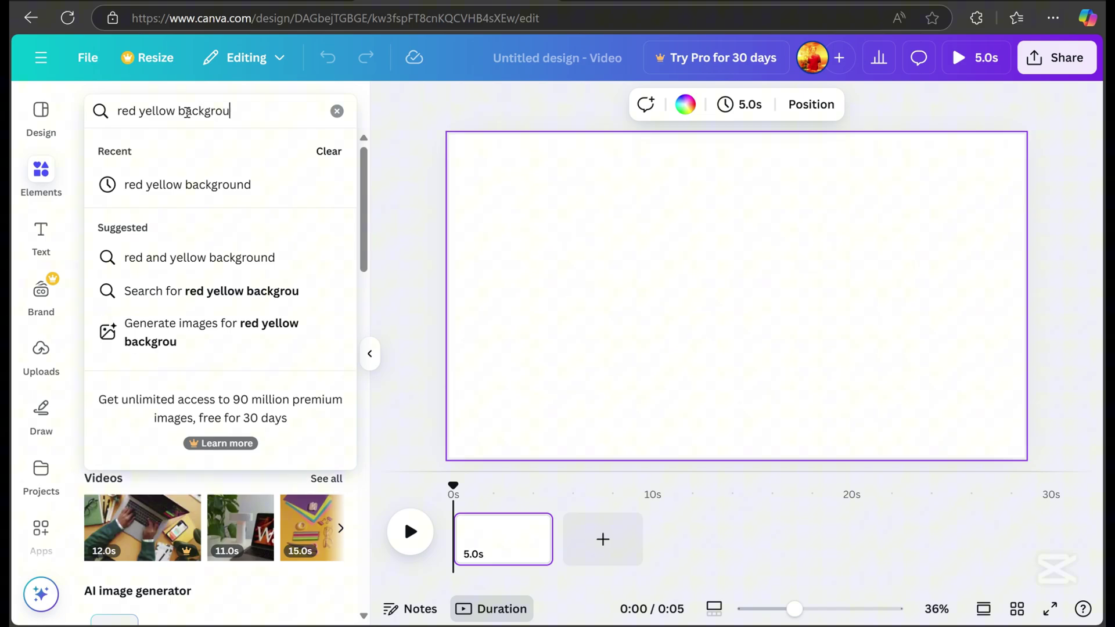
pyautogui.write('nd')
pyautogui.press('Return')
pyautogui.scroll(-2, 164, 363)
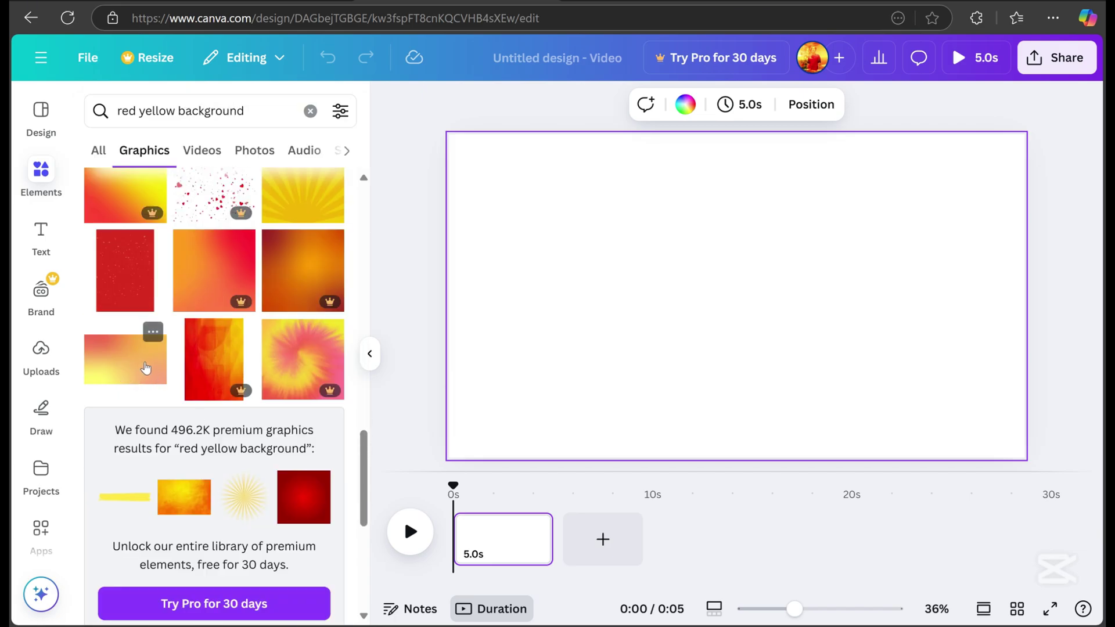
pyautogui.click(145, 367)
pyautogui.moveTo(952, 169); pyautogui.dragTo(1097, 93)
# Add a left-aligned text box reading 'FRENCH' and 'FRIES' on two lines
pyautogui.click(41, 235)
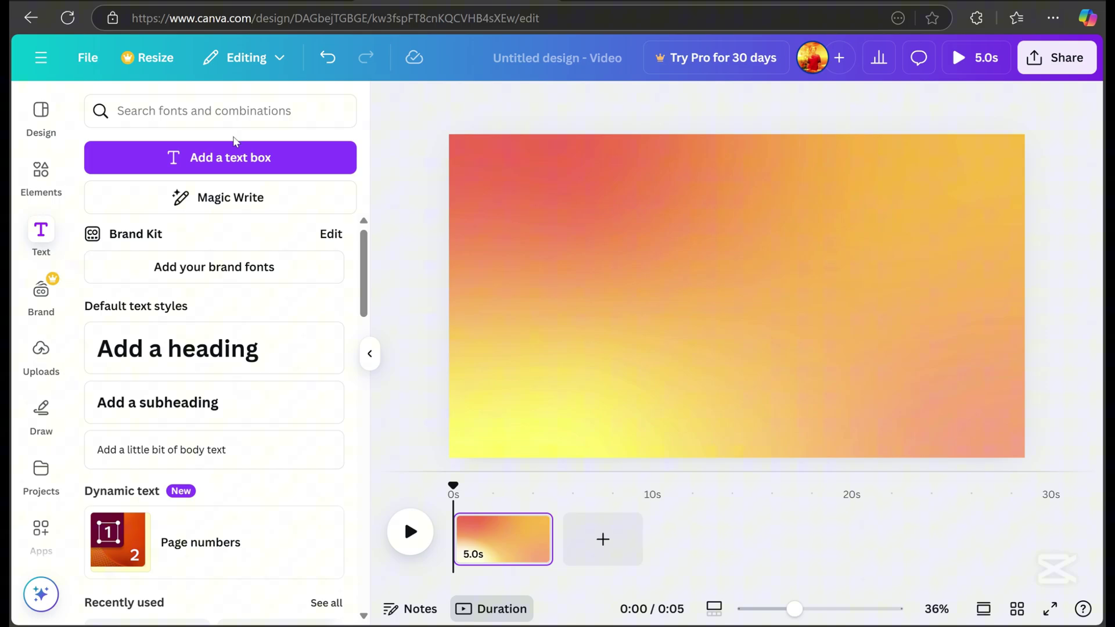
pyautogui.click(266, 155)
pyautogui.write('FRE')
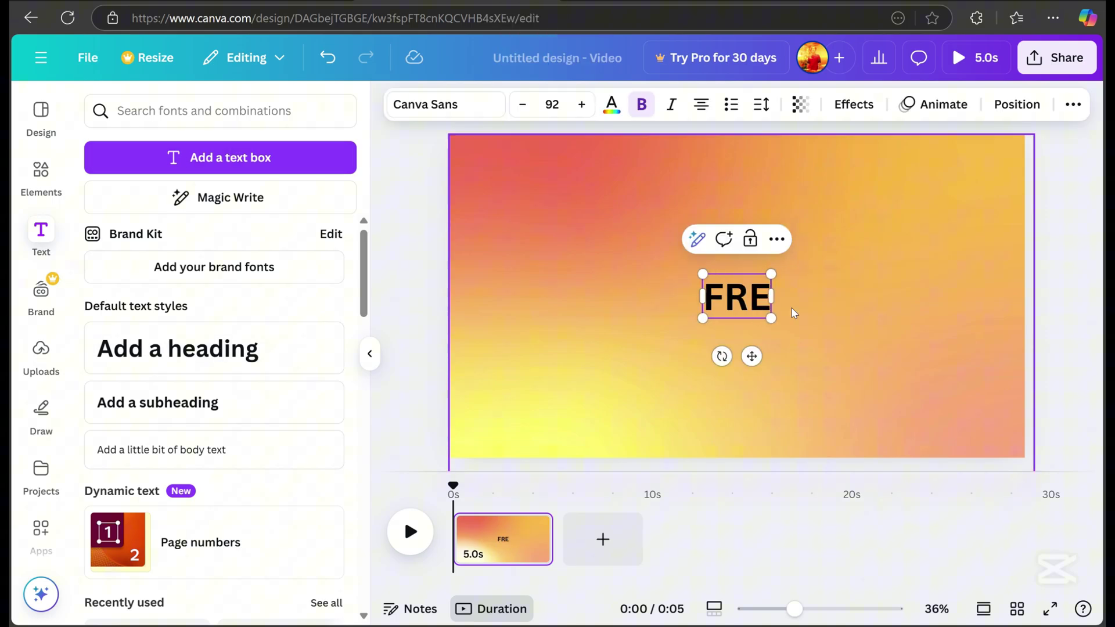
pyautogui.write('NCH')
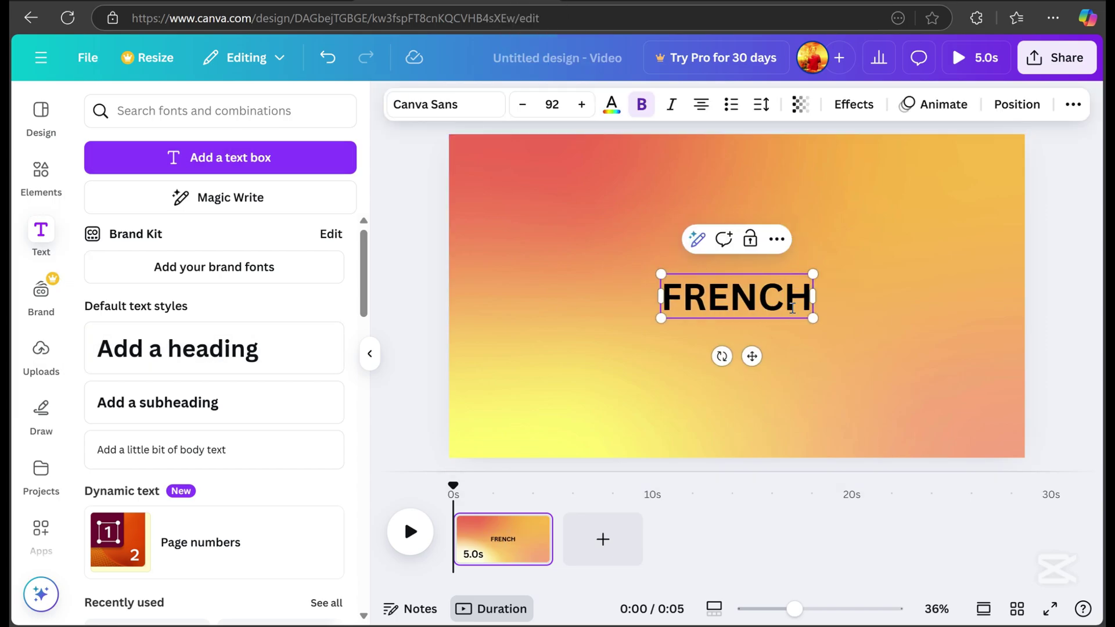
pyautogui.press('Return')
pyautogui.write('FRIES')
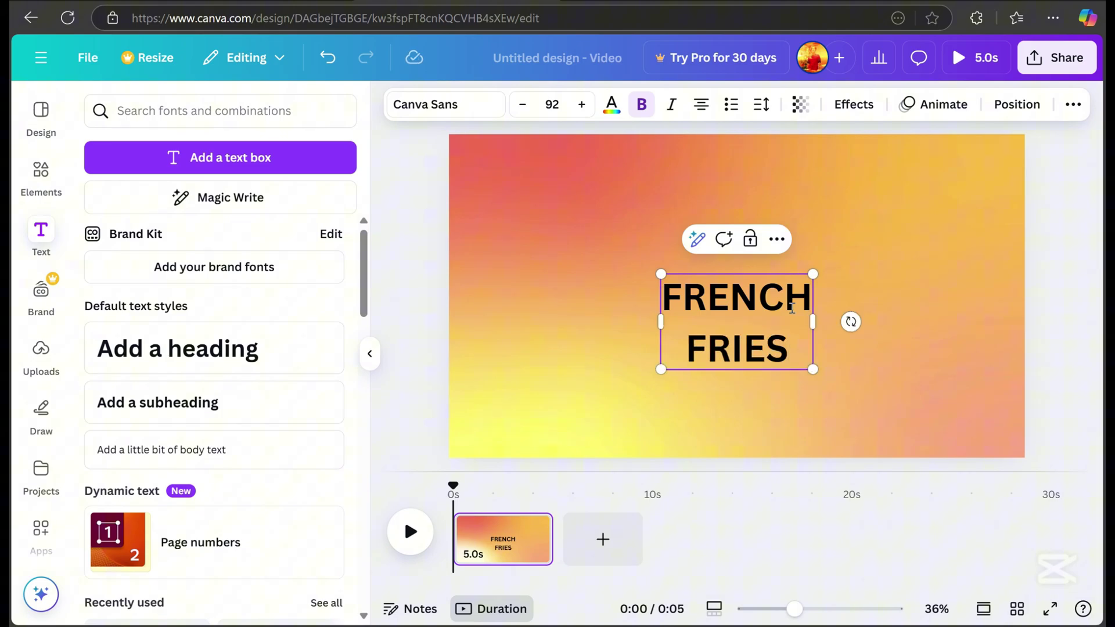
pyautogui.moveTo(666, 295); pyautogui.dragTo(789, 354)
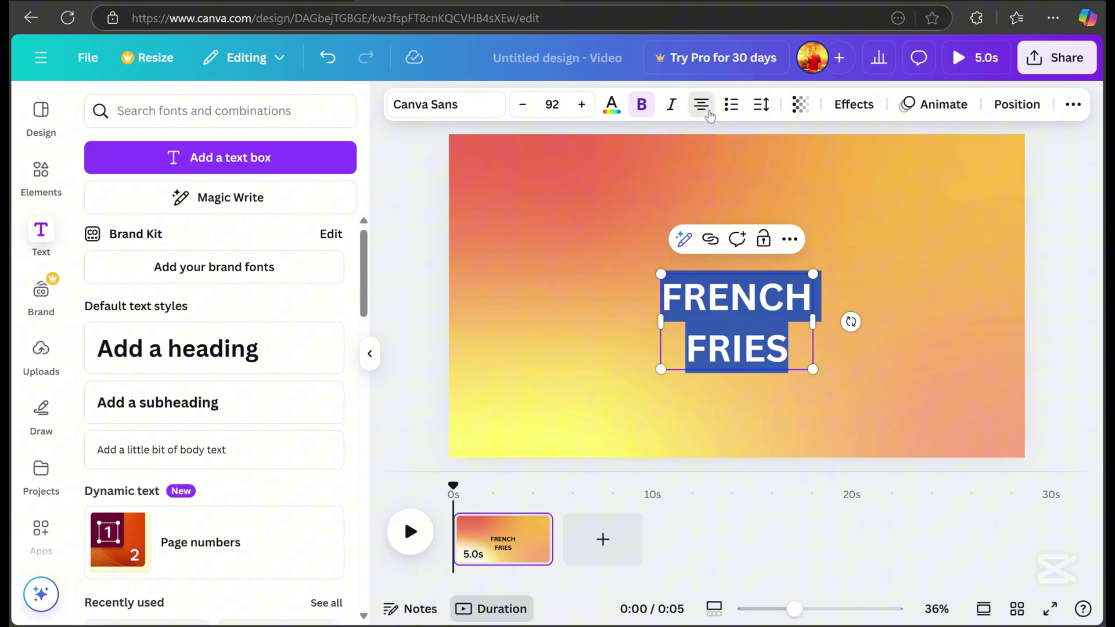
pyautogui.click(700, 104)
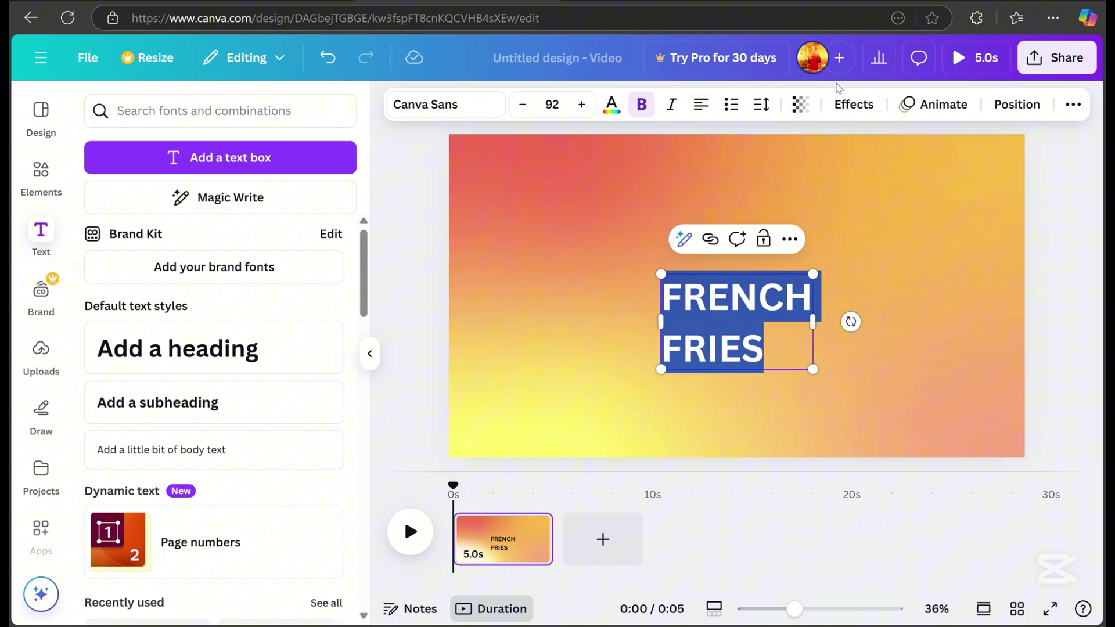
# Enlarge the headline and change its font to Anton
pyautogui.moveTo(815, 265); pyautogui.dragTo(969, 167)
pyautogui.click(457, 104)
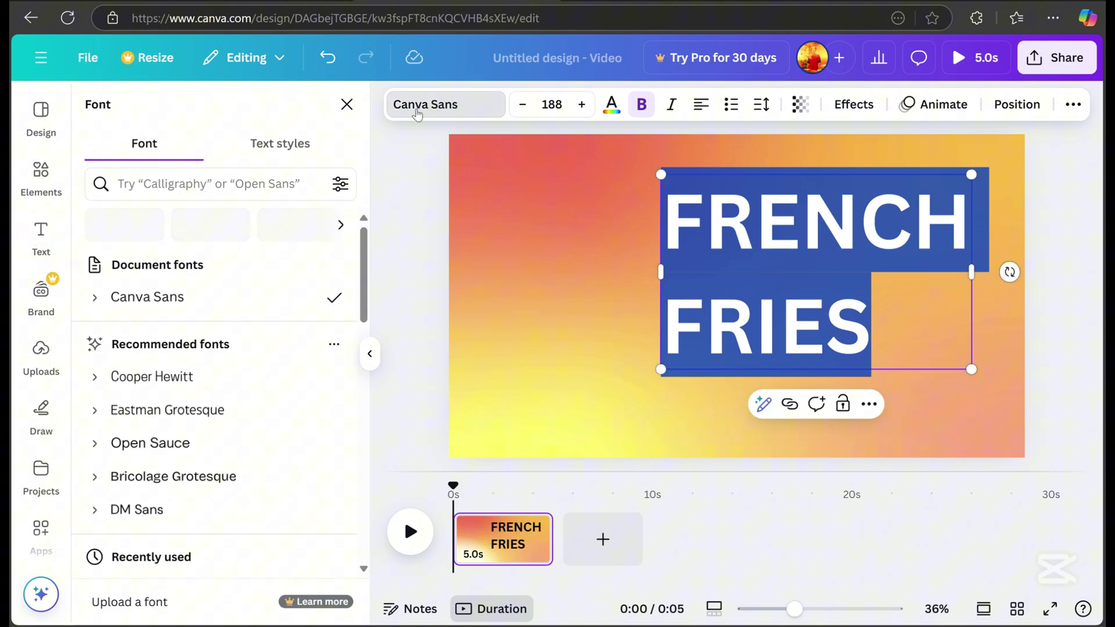
pyautogui.scroll(-5, 232, 389)
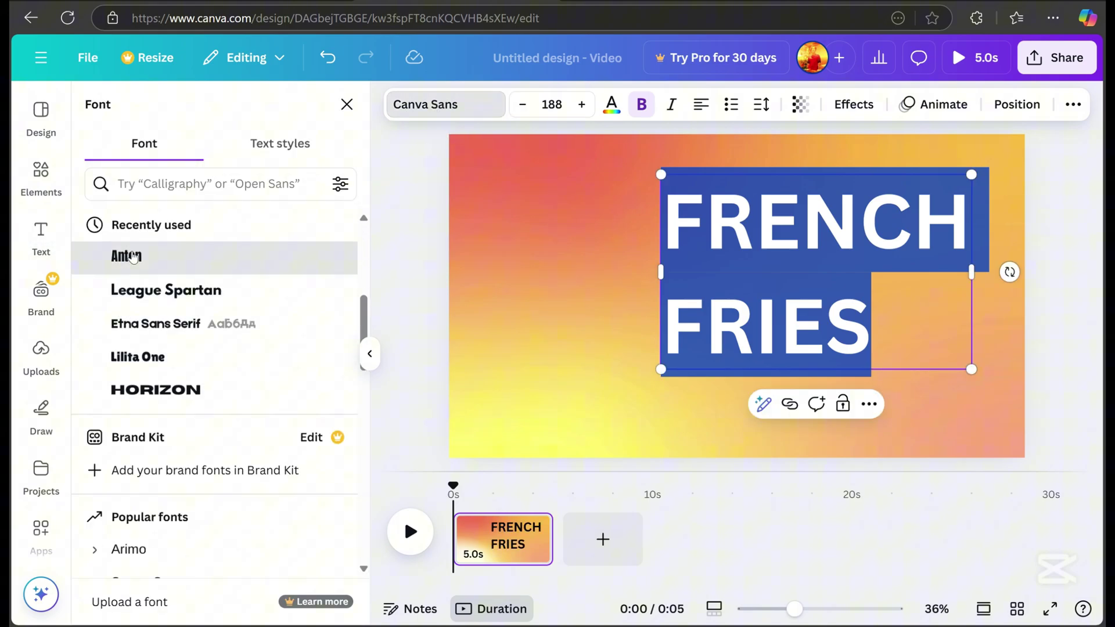
pyautogui.click(126, 256)
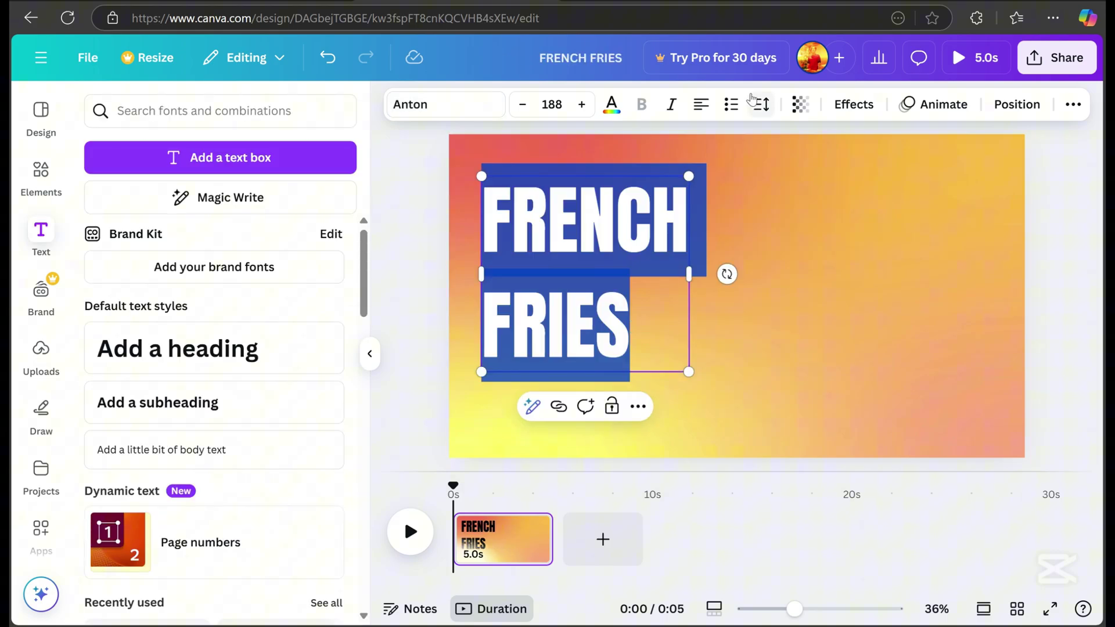
# Tighten line spacing to 1.03, scale the headline to size 232 and shift it left
pyautogui.click(751, 100)
pyautogui.moveTo(729, 231); pyautogui.dragTo(709, 248)
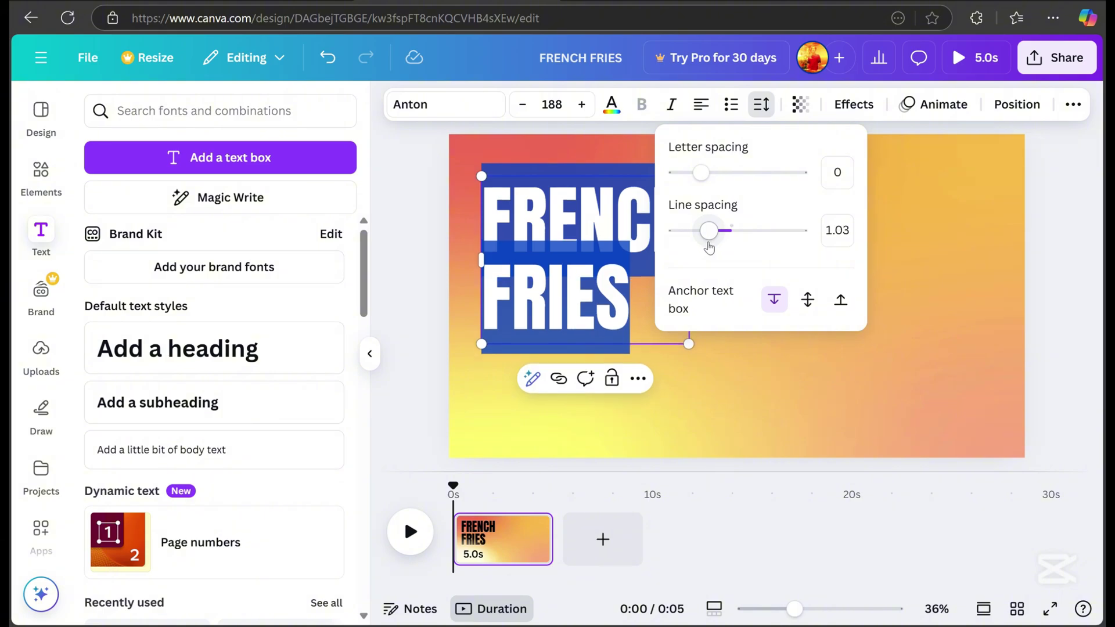
pyautogui.click(1045, 223)
pyautogui.click(1044, 223)
pyautogui.click(566, 283)
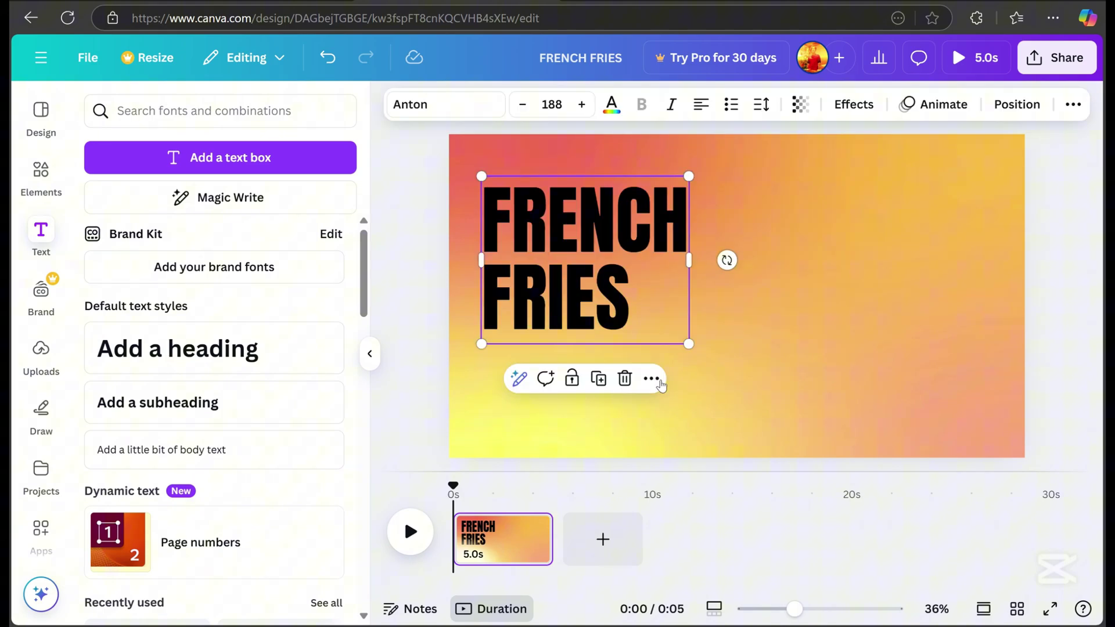
pyautogui.moveTo(690, 344); pyautogui.dragTo(730, 383)
pyautogui.moveTo(624, 337); pyautogui.dragTo(618, 338)
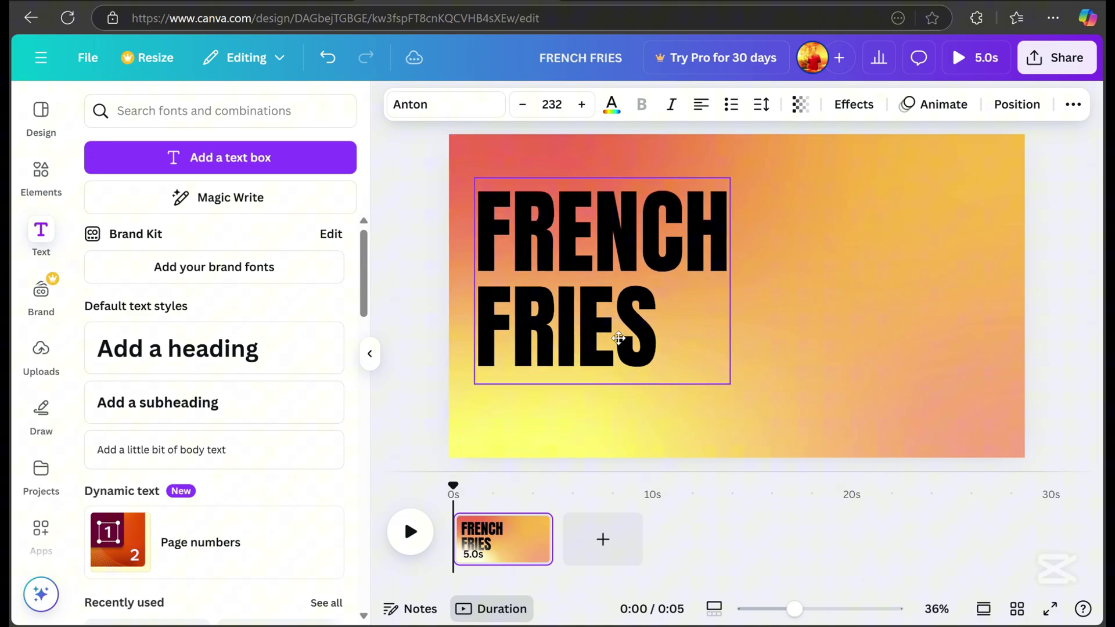
# Make the headline white with a Lift shadow effect at intensity 40
pyautogui.click(612, 104)
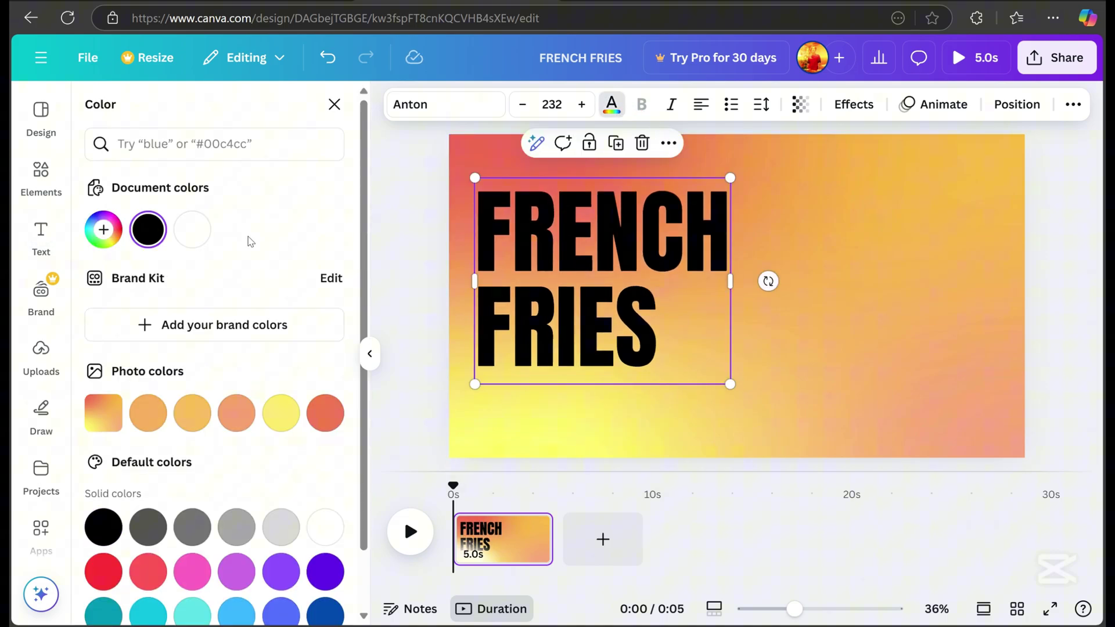
pyautogui.click(192, 229)
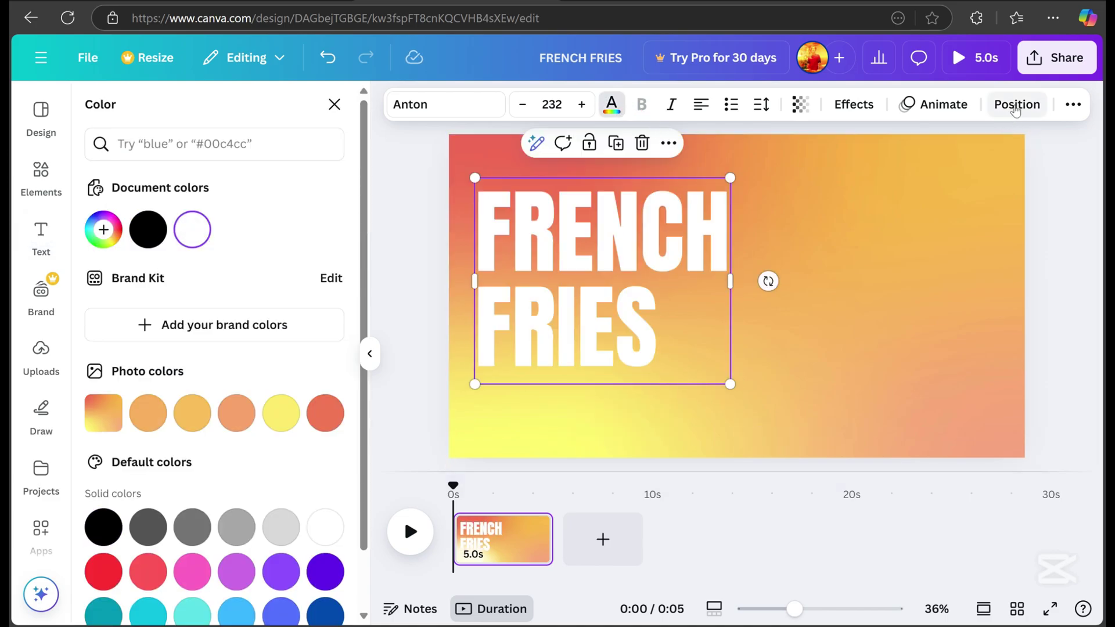
pyautogui.click(852, 105)
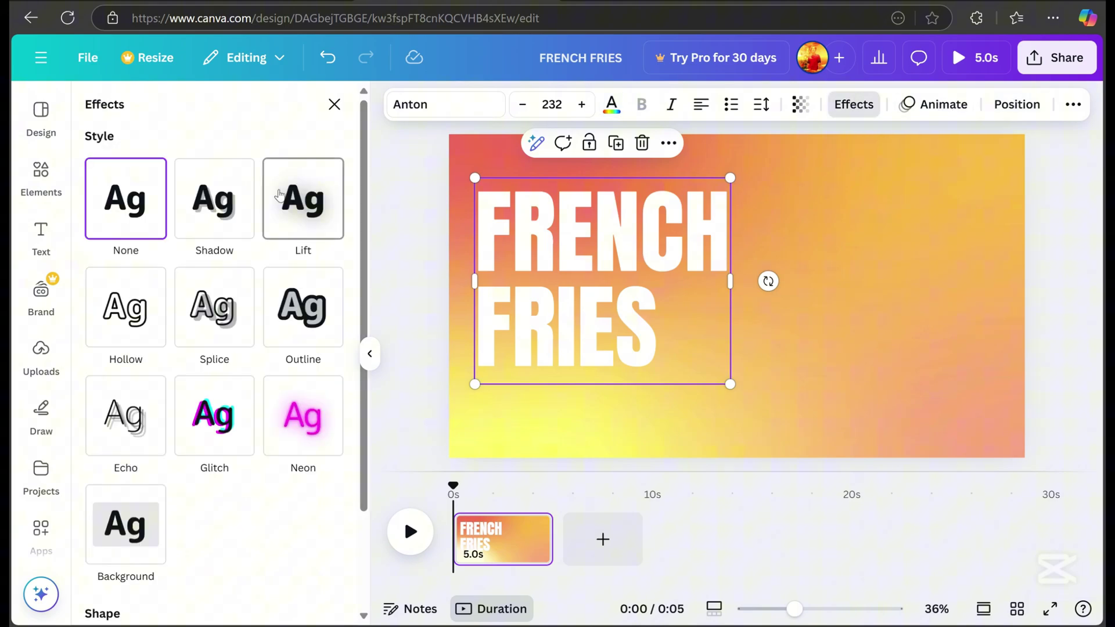
pyautogui.click(279, 195)
pyautogui.moveTo(160, 311)
pyautogui.mouseDown()
pyautogui.moveTo(214, 308)
pyautogui.moveTo(128, 308)
pyautogui.moveTo(150, 313)
pyautogui.mouseUp()
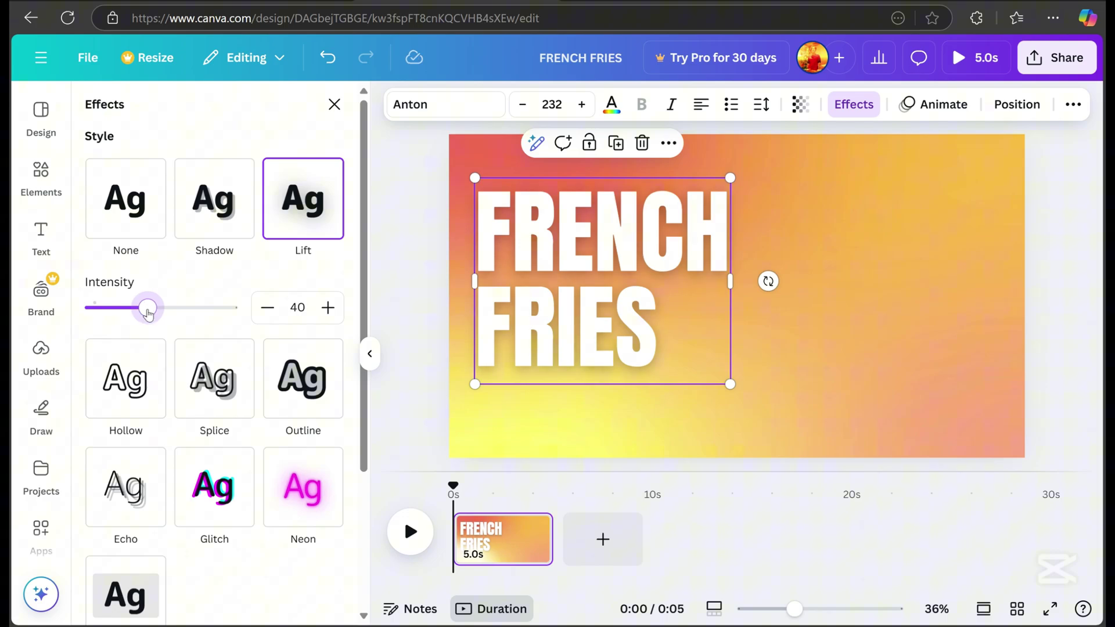
pyautogui.moveTo(150, 313); pyautogui.dragTo(157, 312)
pyautogui.press('Escape')
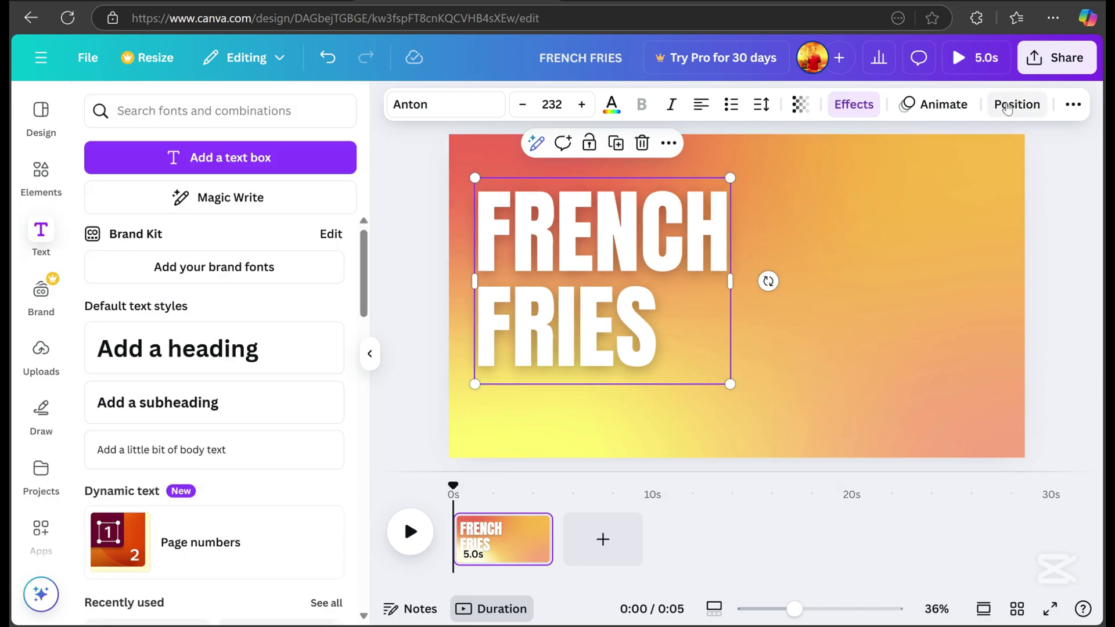
# Apply the Pulse animation to the headline
pyautogui.click(934, 105)
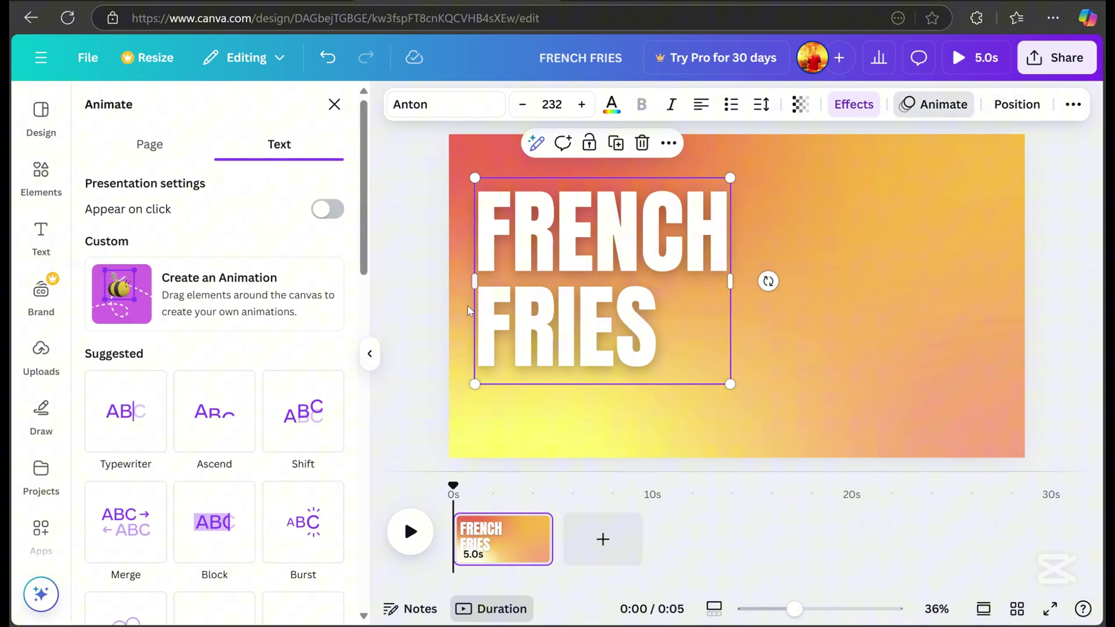
pyautogui.scroll(-15, 302, 429)
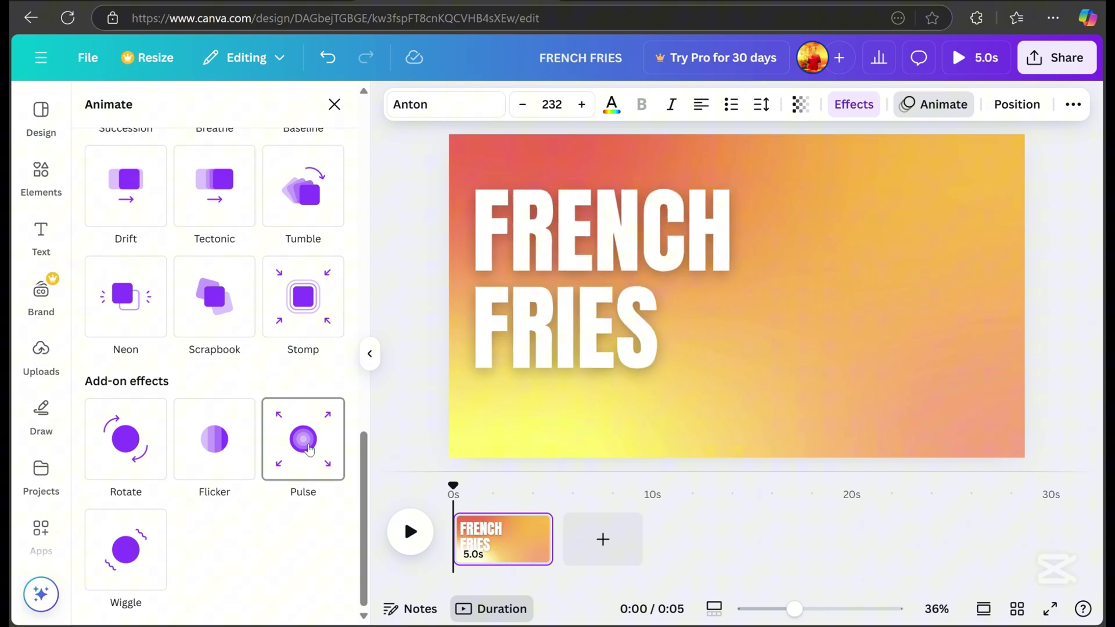
pyautogui.click(310, 449)
# Add a size-92 heading 'THE PERFECT BITE EVERYTIME' and set it in League Spartan
pyautogui.press('Escape')
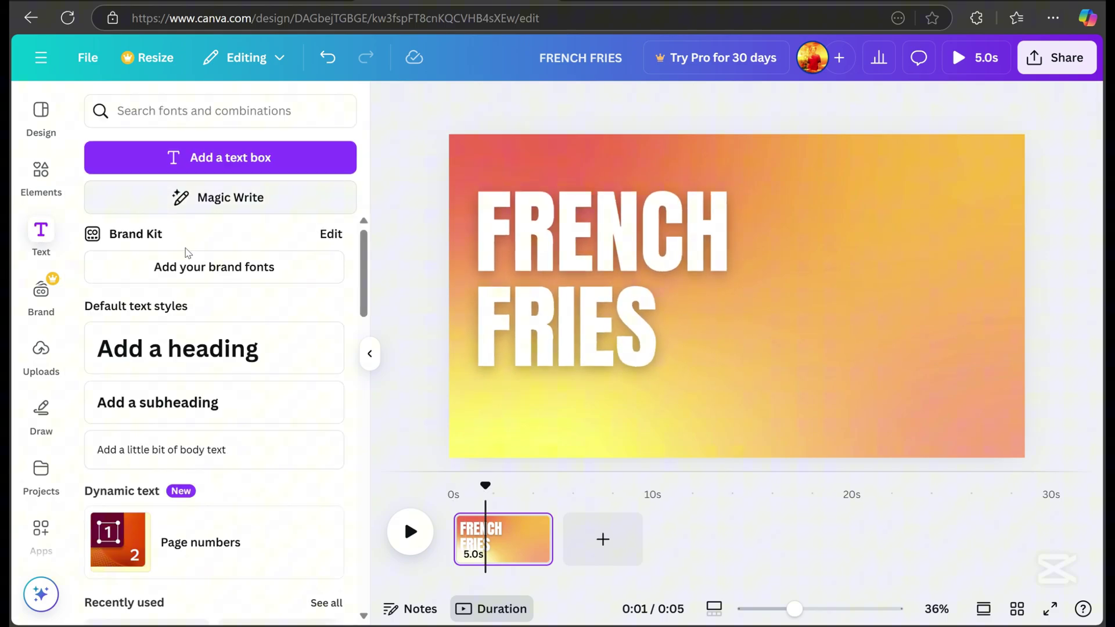
pyautogui.click(217, 364)
pyautogui.write('THE PERFECT')
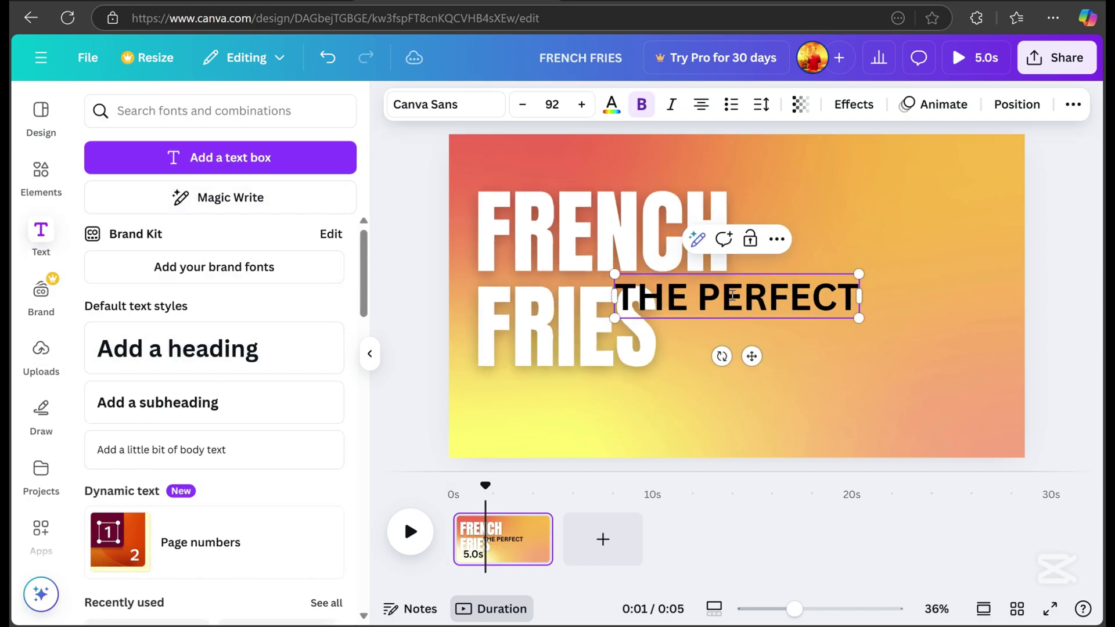
pyautogui.write(' BITE EVERYTIME')
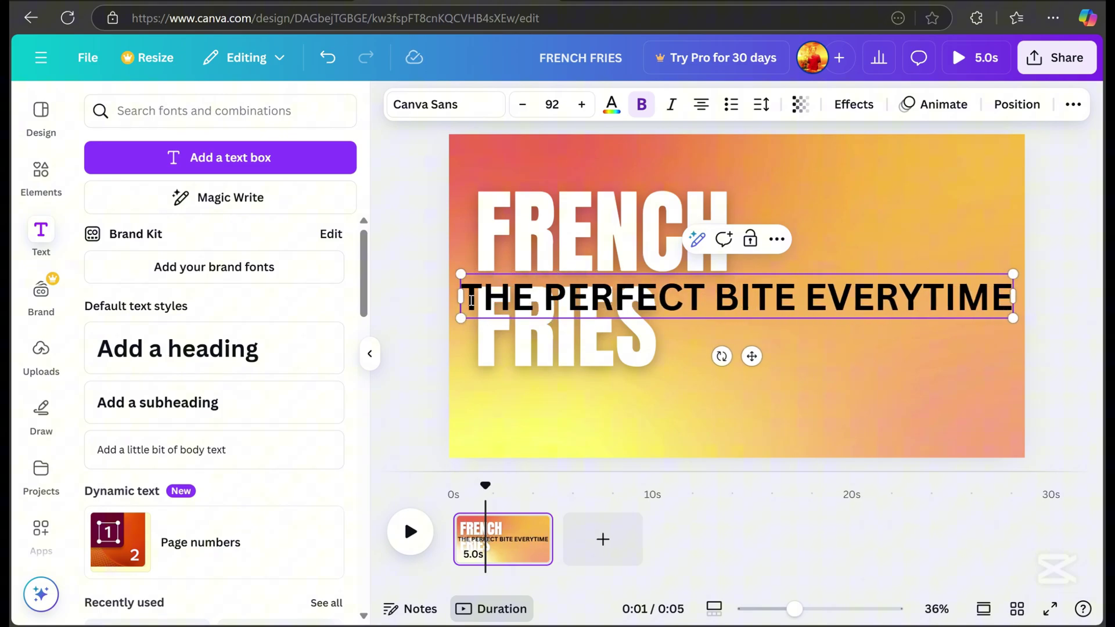
pyautogui.moveTo(470, 300); pyautogui.dragTo(985, 302)
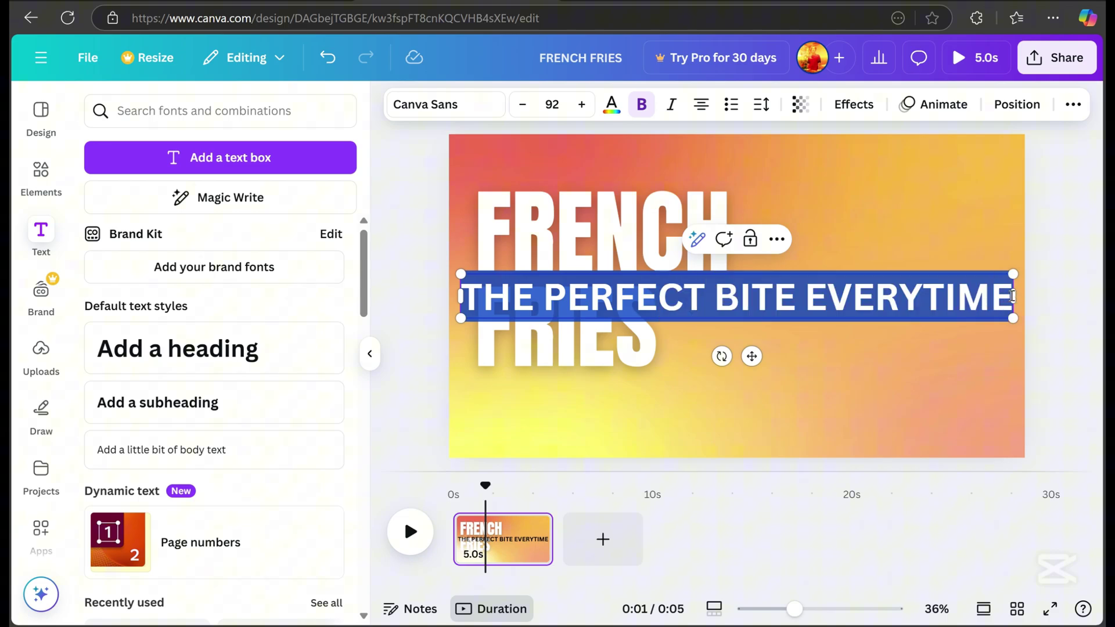
pyautogui.click(440, 105)
pyautogui.click(190, 268)
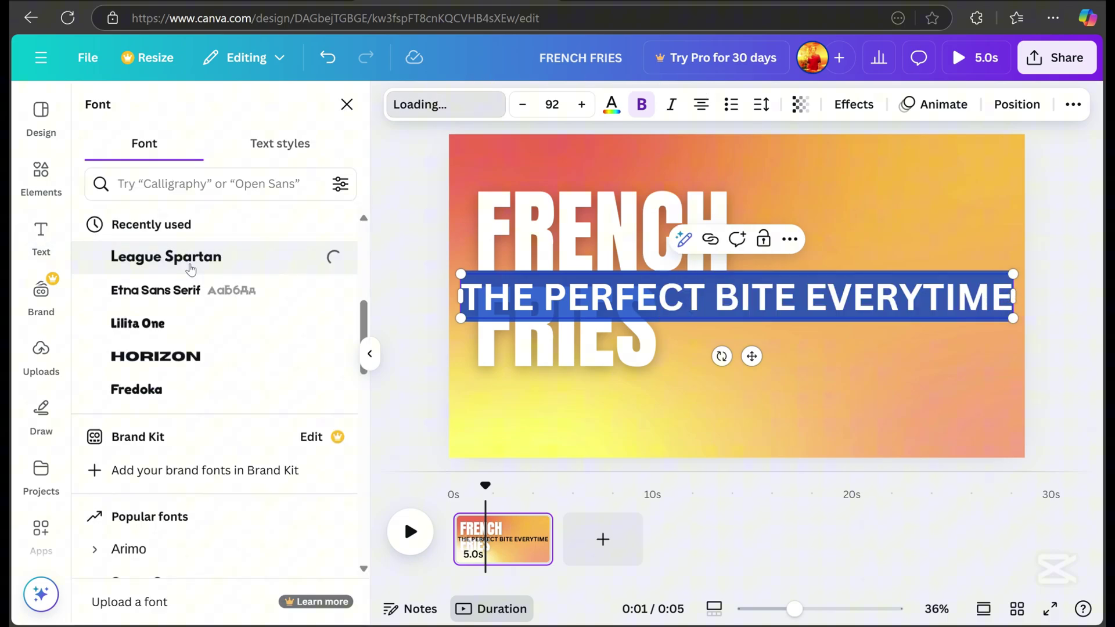
pyautogui.scroll(-5, 174, 355)
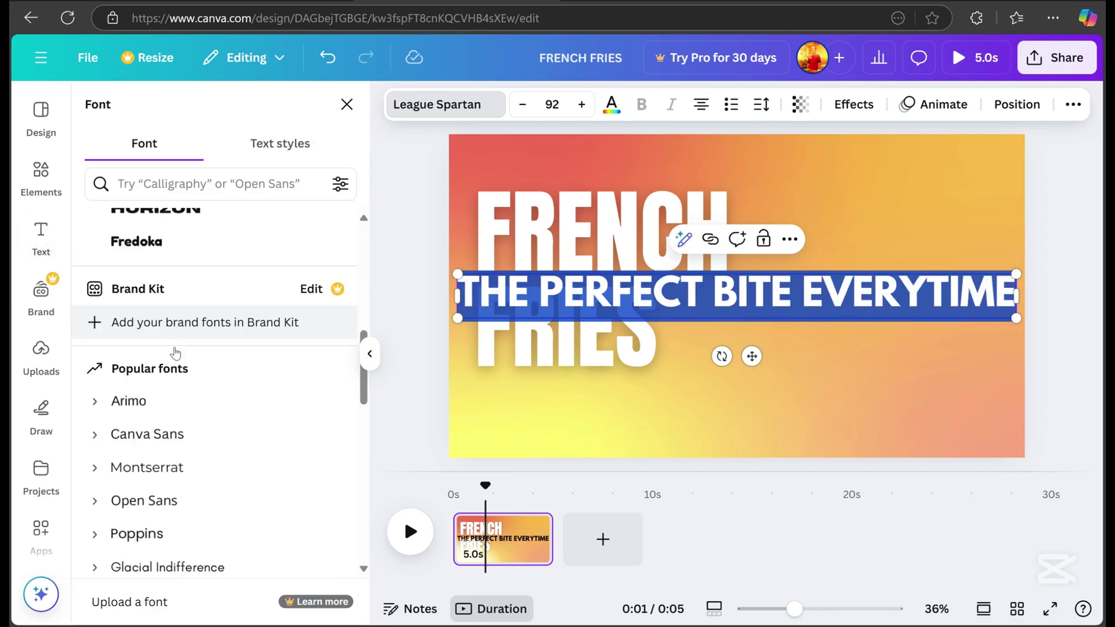
# Switch the tagline font to Anton and repeat the phrase a second time
pyautogui.scroll(5, 174, 349)
pyautogui.scroll(-6, 173, 348)
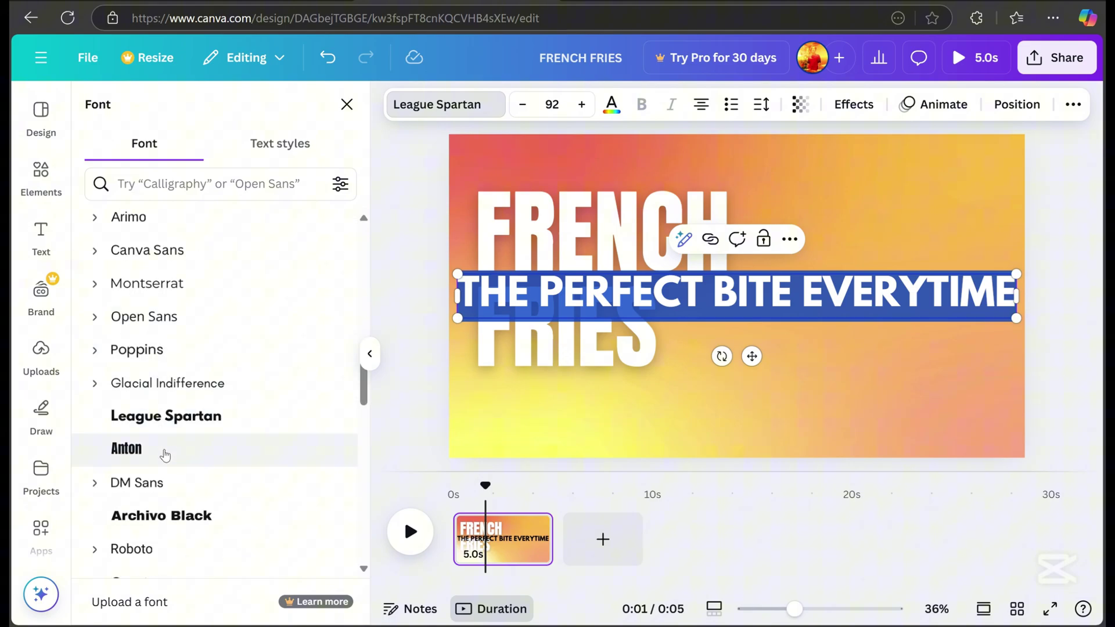
pyautogui.click(162, 450)
pyautogui.moveTo(784, 300); pyautogui.dragTo(669, 298)
pyautogui.hotkey('ctrl', 'c')
pyautogui.click(863, 305)
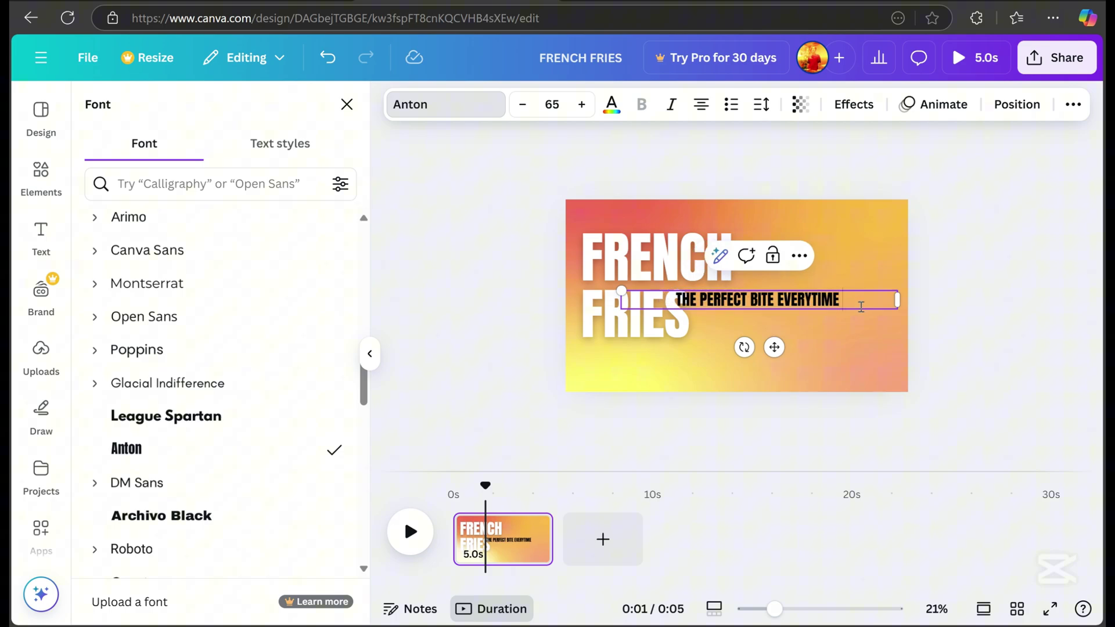
pyautogui.hotkey('ctrl', 'v')
# Stretch the tagline onto one line, enlarge it to size 147, and place it along the bottom
pyautogui.moveTo(898, 298); pyautogui.dragTo(975, 299)
pyautogui.moveTo(622, 290); pyautogui.dragTo(380, 197)
pyautogui.moveTo(523, 293); pyautogui.dragTo(707, 356)
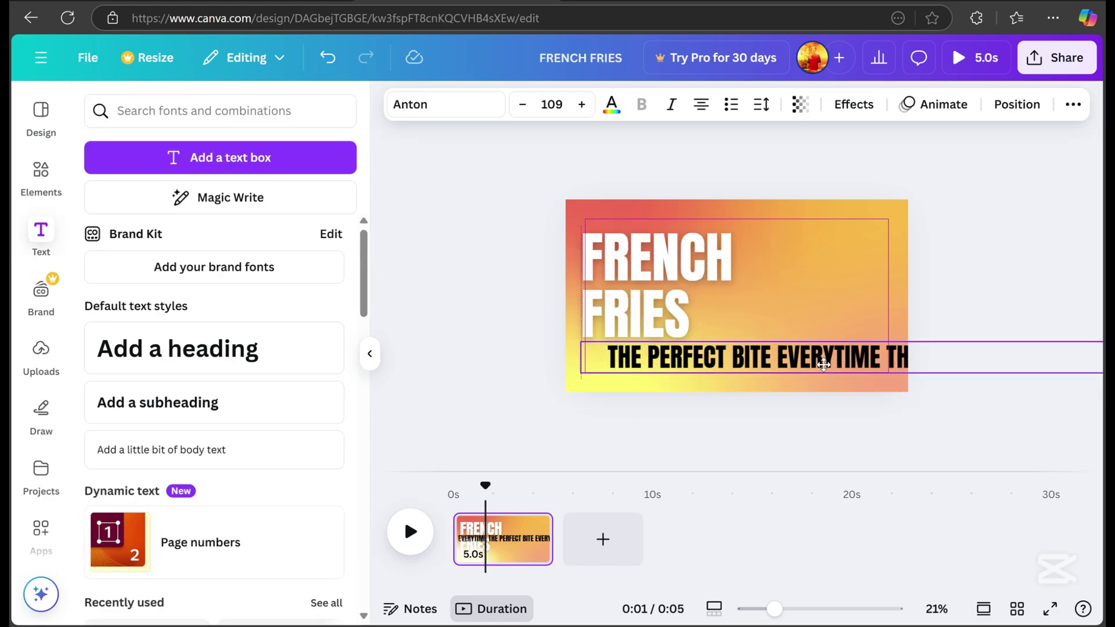
pyautogui.moveTo(564, 371); pyautogui.dragTo(430, 383)
pyautogui.moveTo(824, 378); pyautogui.dragTo(796, 378)
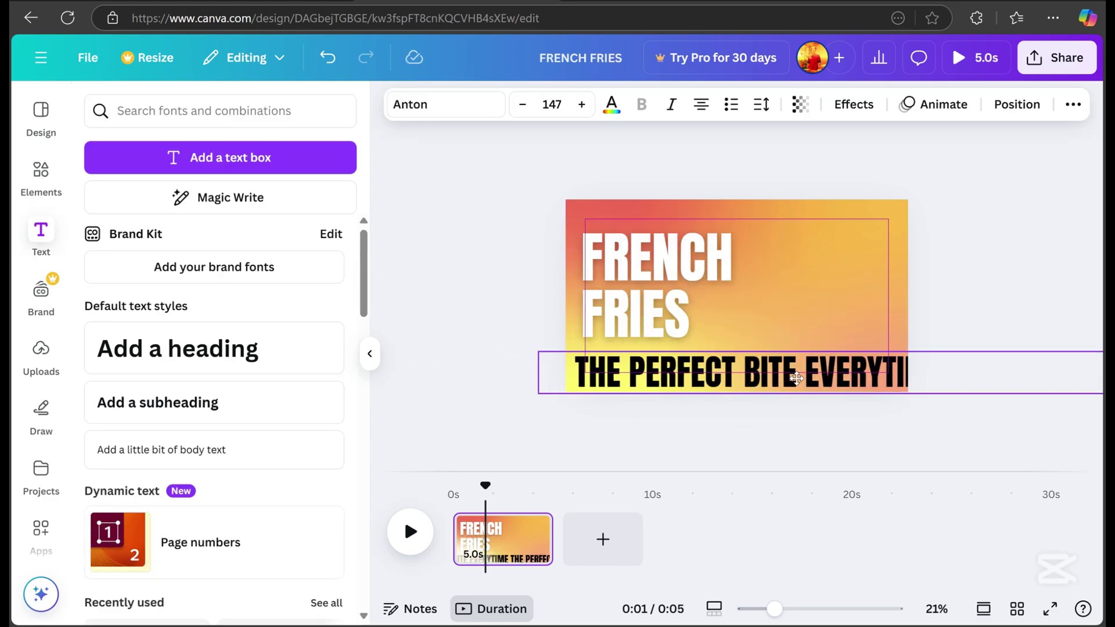
# Colour the tagline white and apply the Hollow effect at thickness 78
pyautogui.click(611, 105)
pyautogui.click(191, 235)
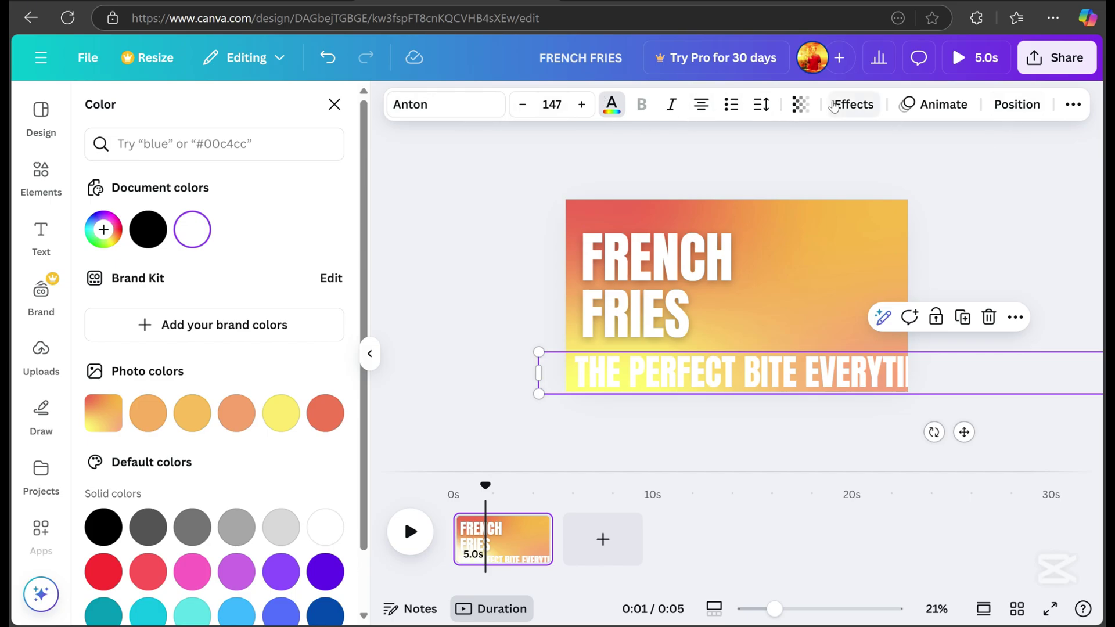
pyautogui.click(854, 104)
pyautogui.click(148, 332)
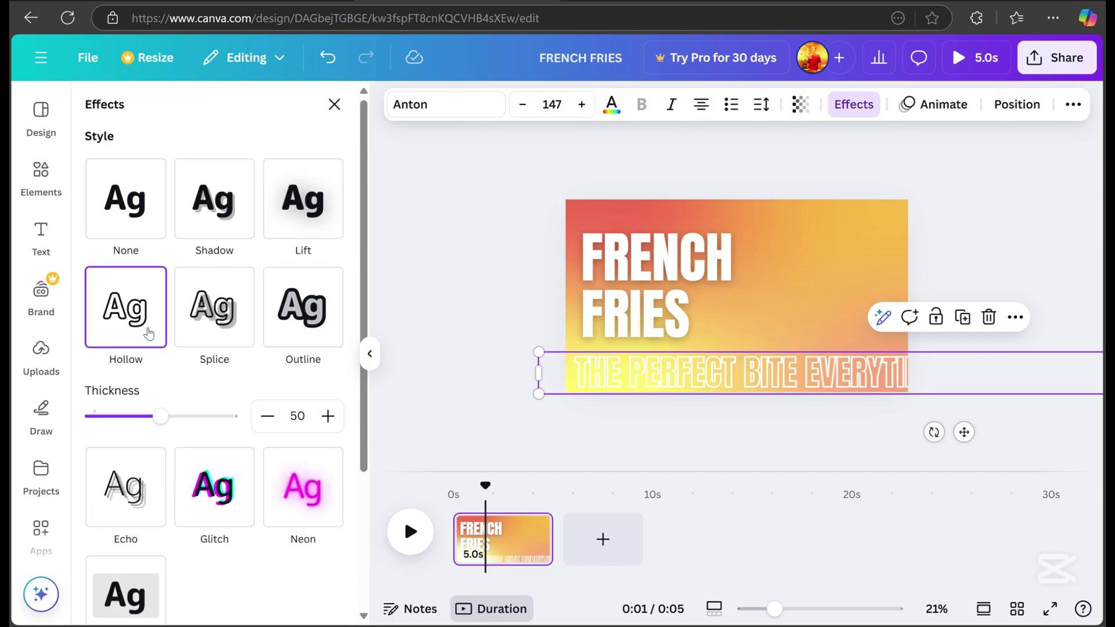
pyautogui.moveTo(157, 415); pyautogui.dragTo(210, 412)
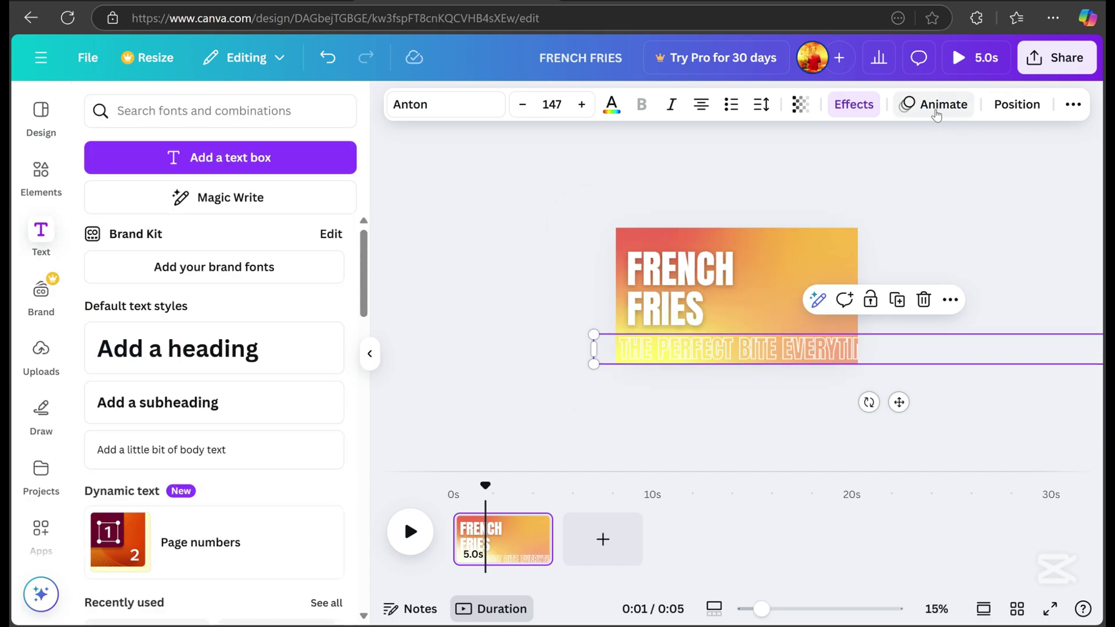
# Give the tagline a custom horizontal motion path at Steady pace and preview playback
pyautogui.click(933, 105)
pyautogui.click(181, 296)
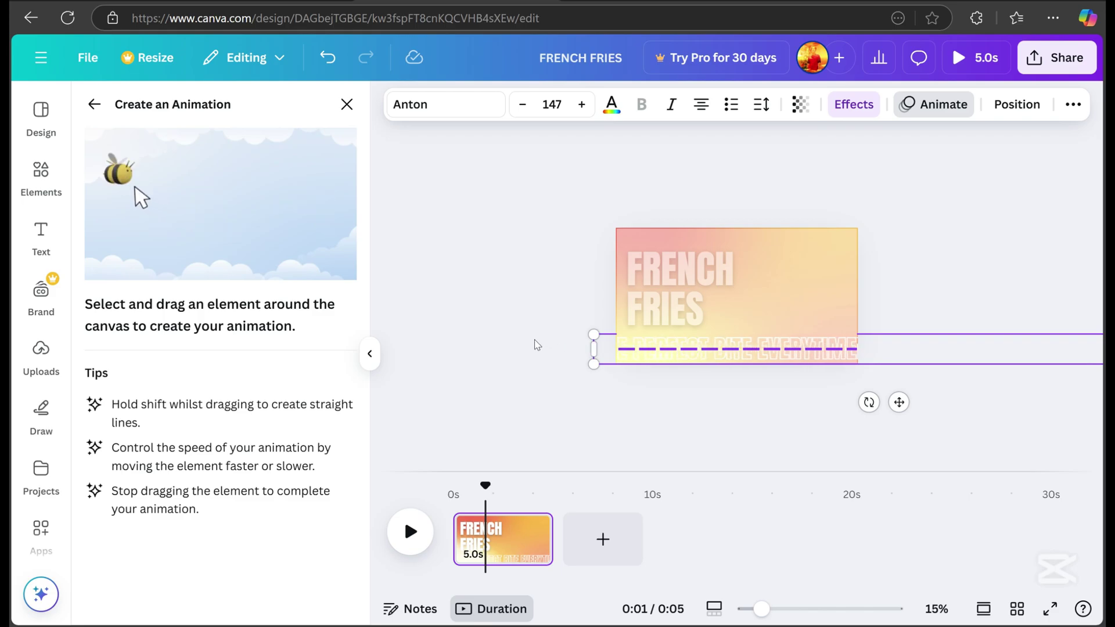
pyautogui.moveTo(524, 343); pyautogui.dragTo(518, 343)
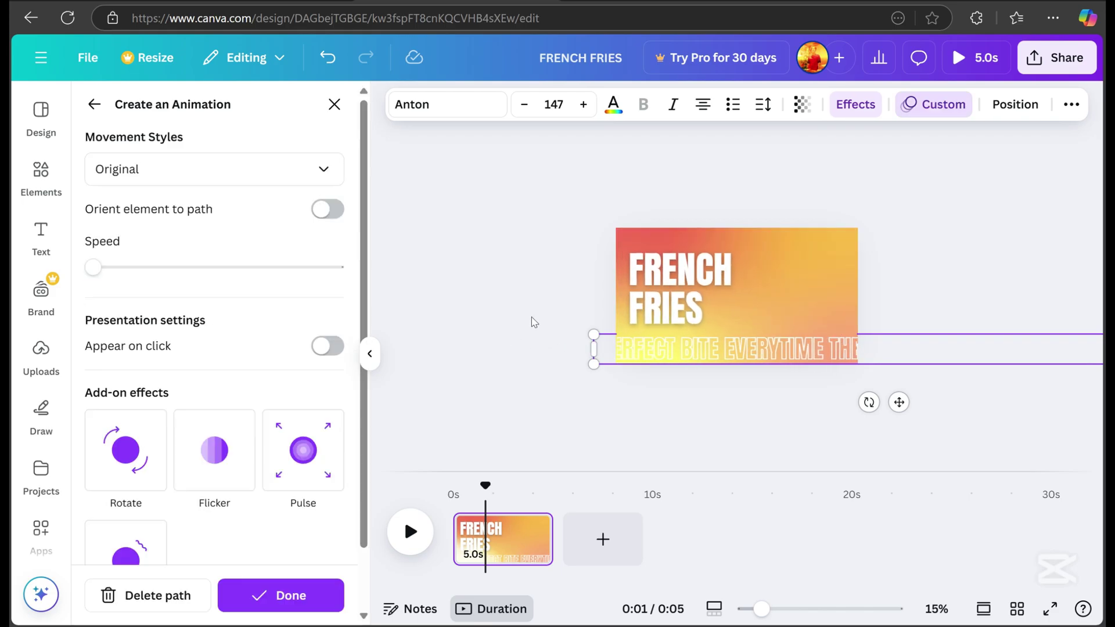
pyautogui.click(209, 177)
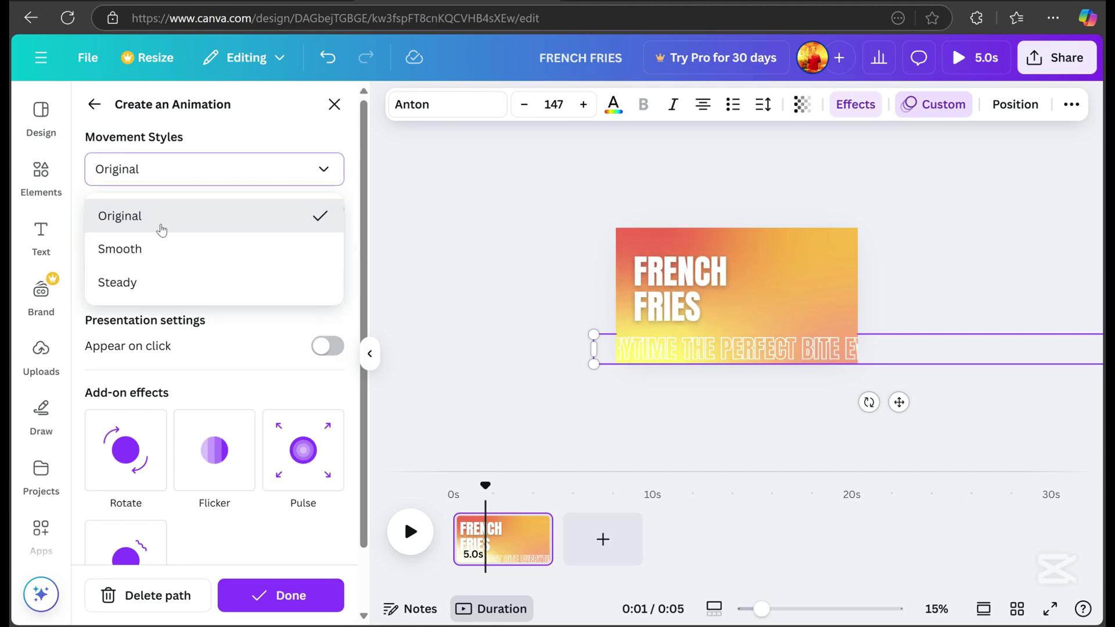
pyautogui.click(133, 284)
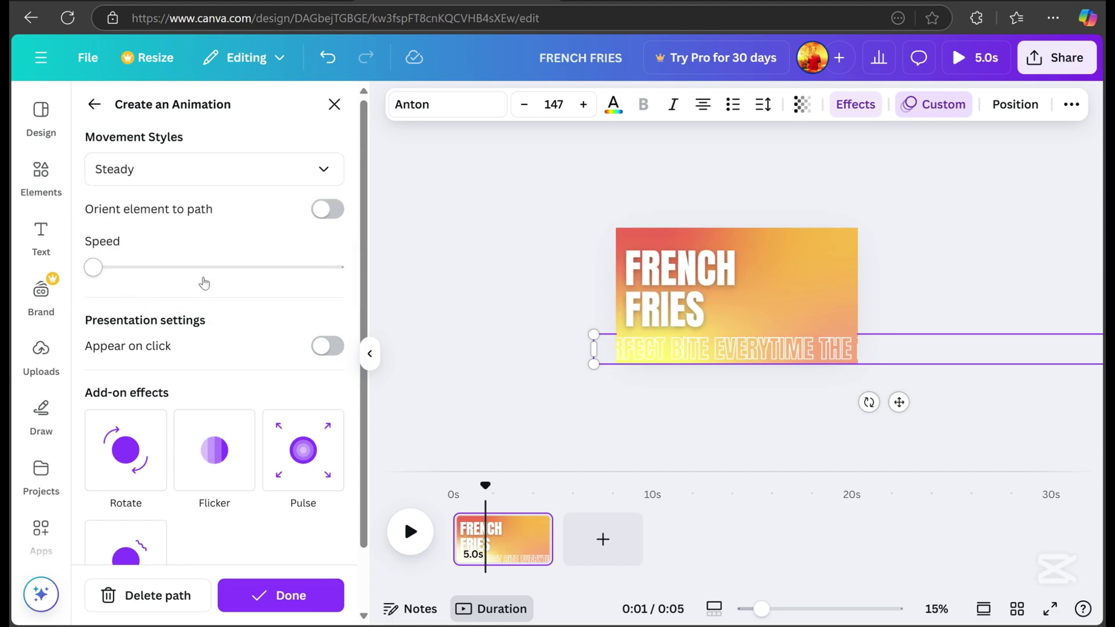
pyautogui.click(280, 595)
pyautogui.click(410, 531)
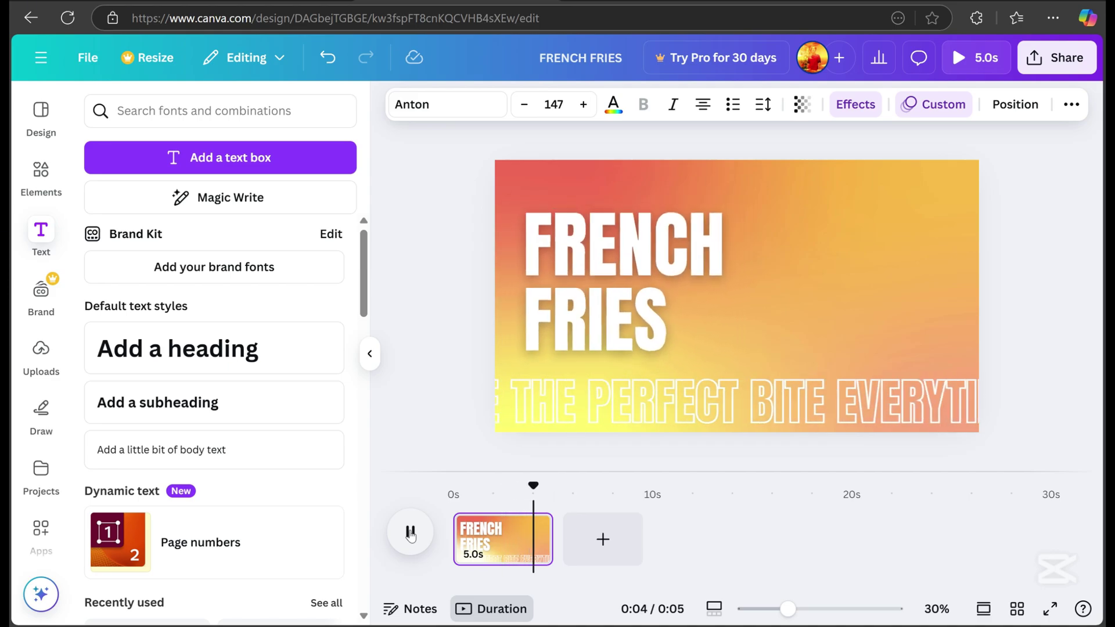
# Add a circle frame from a 'FRAME' search, enlarge it and move it right
pyautogui.write('FRAME')
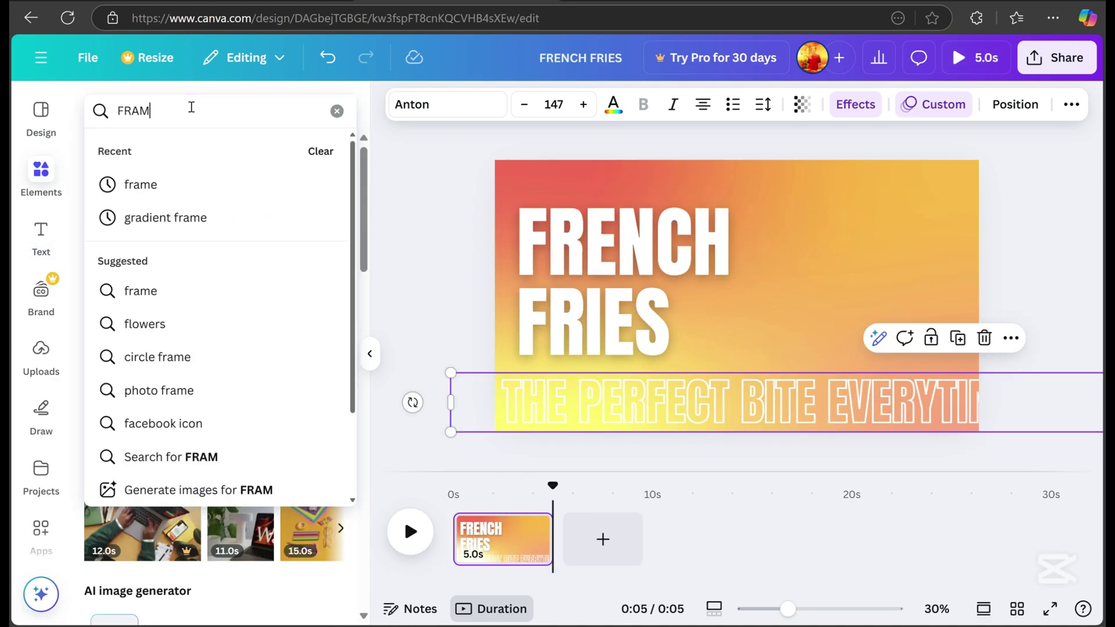
pyautogui.press('Return')
pyautogui.click(139, 150)
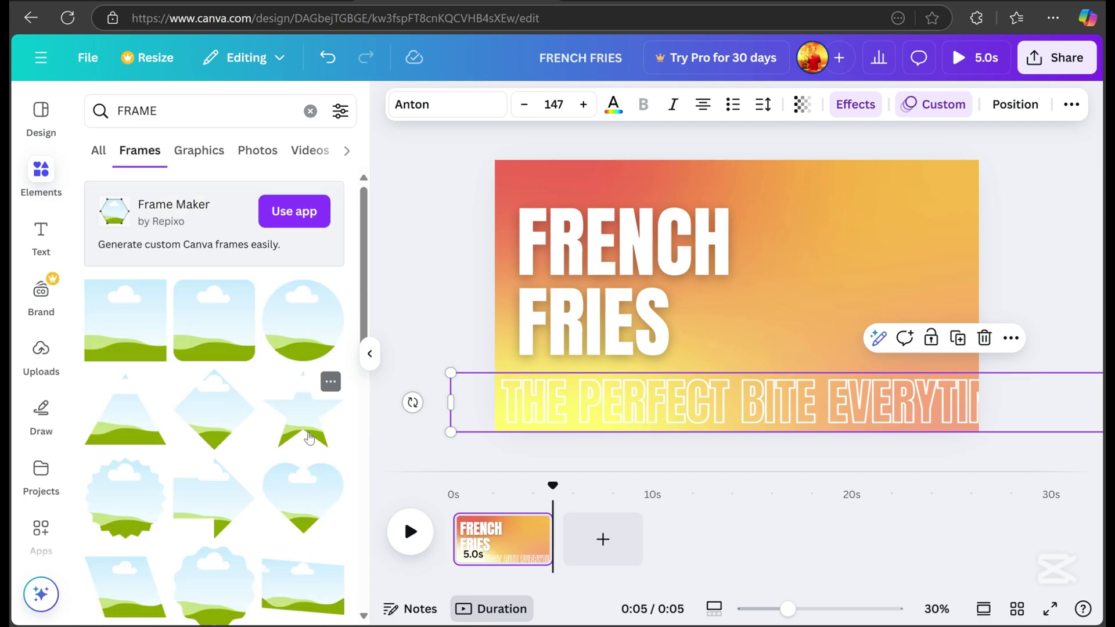
pyautogui.click(313, 343)
pyautogui.moveTo(806, 226); pyautogui.dragTo(841, 191)
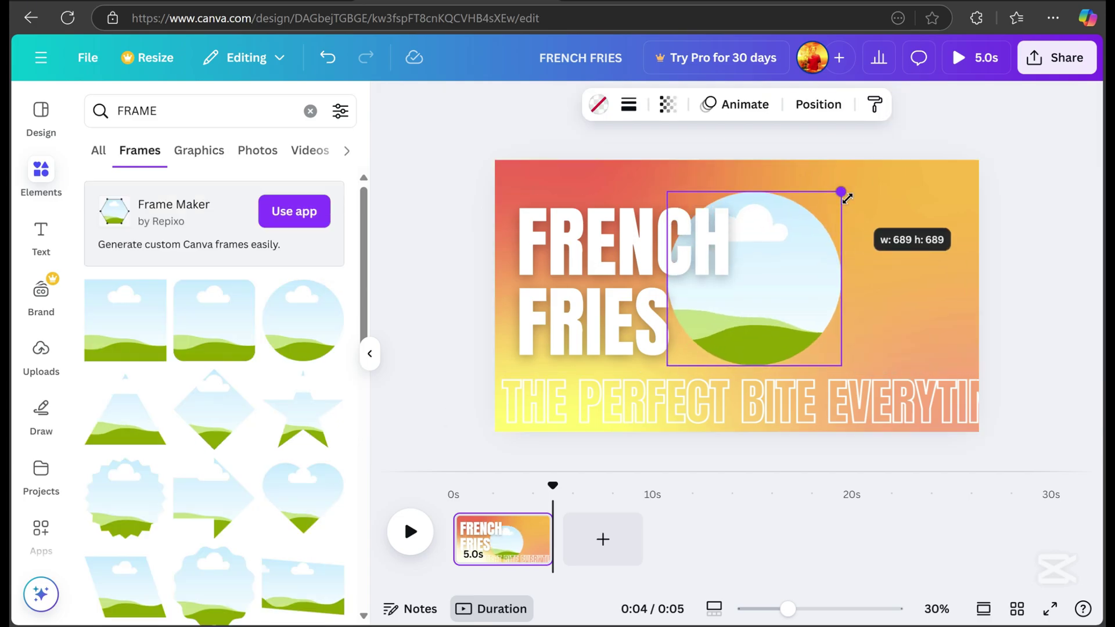
pyautogui.moveTo(752, 324); pyautogui.dragTo(855, 323)
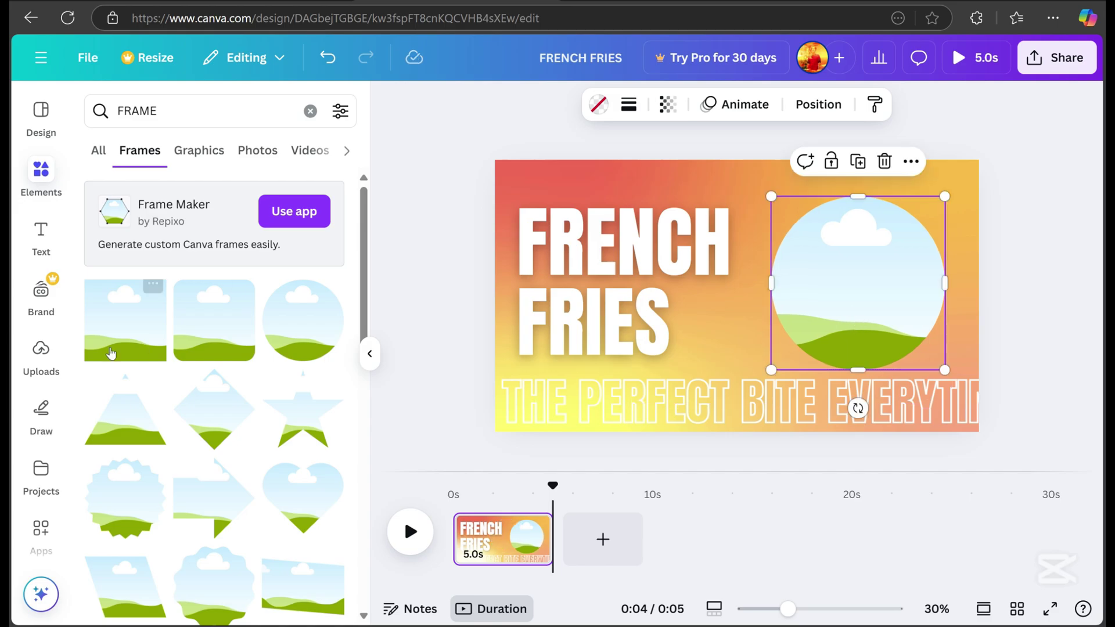
# Fill the circle frame with the overhead fries photo from Uploads and enlarge it
pyautogui.click(44, 361)
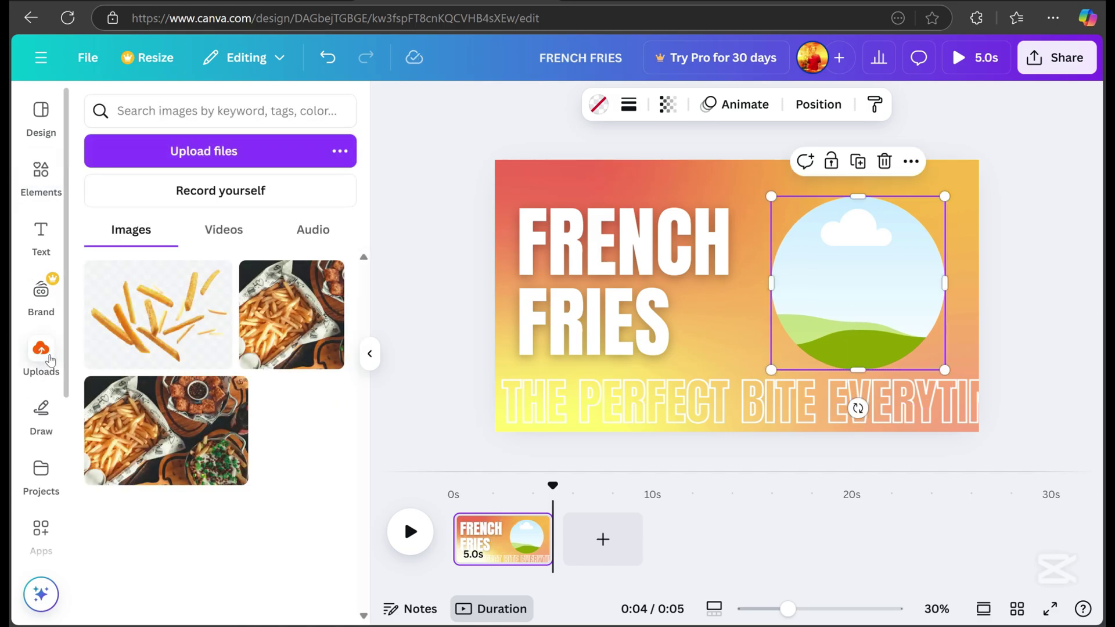
pyautogui.click(283, 327)
pyautogui.moveTo(764, 353); pyautogui.dragTo(919, 331)
pyautogui.click(919, 331)
pyautogui.moveTo(945, 197); pyautogui.dragTo(721, 260)
# Replace the text with 'ORDER NOW' and repeat it on four lines
pyautogui.click(545, 284)
pyautogui.write('ORDER NOW')
pyautogui.doubleClick(598, 281)
pyautogui.hotkey('ctrl', 'c')
pyautogui.click(673, 281)
pyautogui.press('Return')
pyautogui.hotkey('ctrl', 'v')
pyautogui.press('Return')
pyautogui.hotkey('ctrl', 'v')
pyautogui.press('Return')
pyautogui.hotkey('ctrl', 'v')
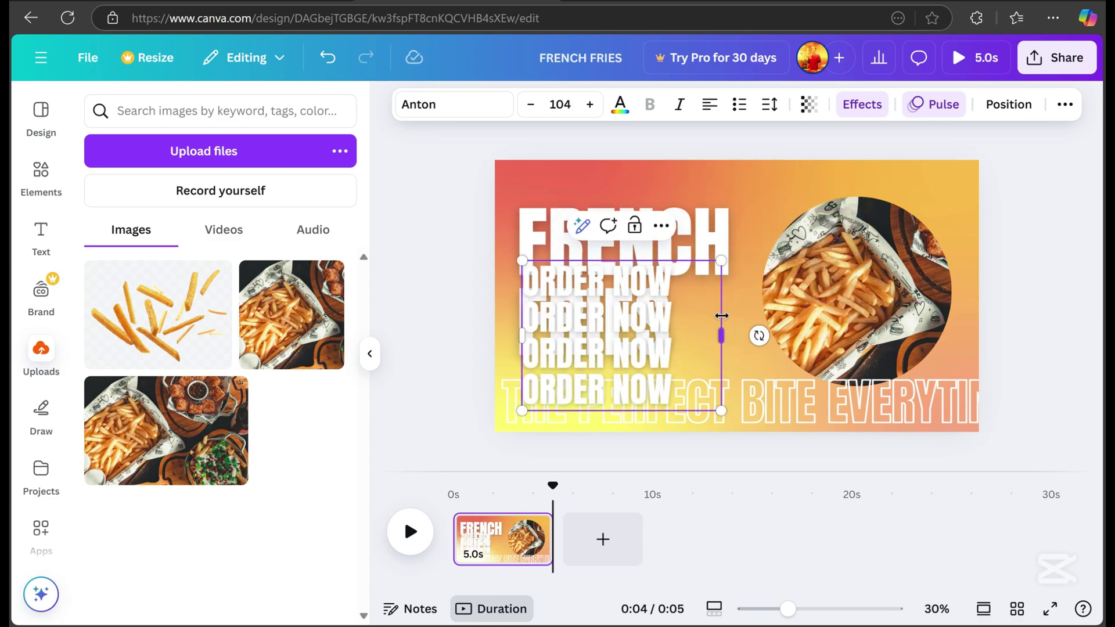
# Curve the ORDER NOW text at 77 and size it into a ring centred on the fries photo
pyautogui.moveTo(676, 398); pyautogui.dragTo(780, 212)
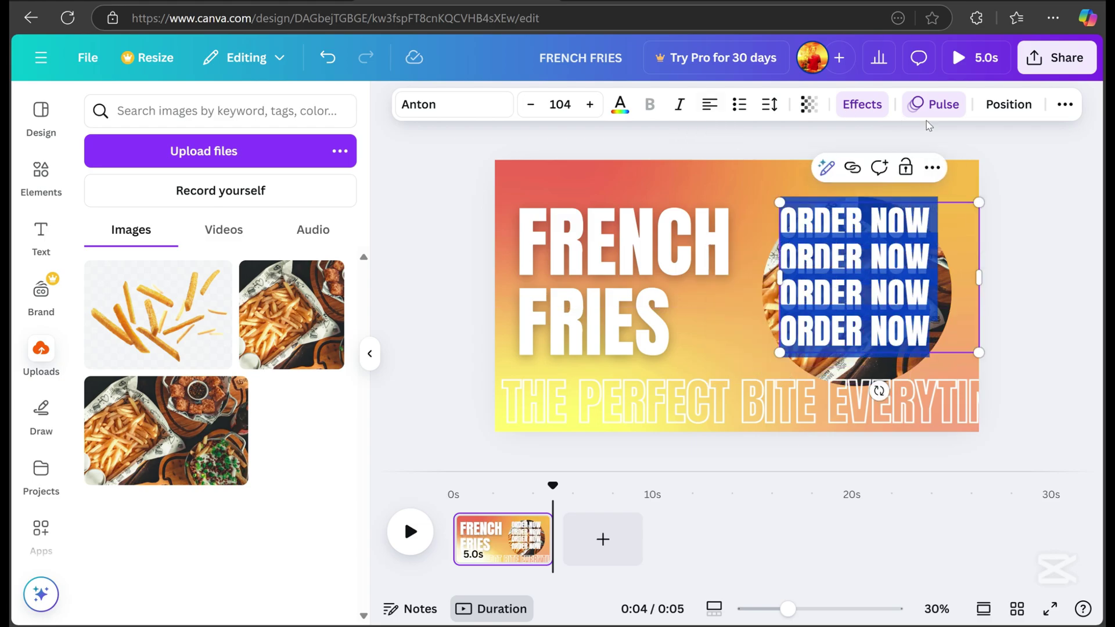
pyautogui.click(857, 106)
pyautogui.scroll(-3, 244, 407)
pyautogui.click(214, 551)
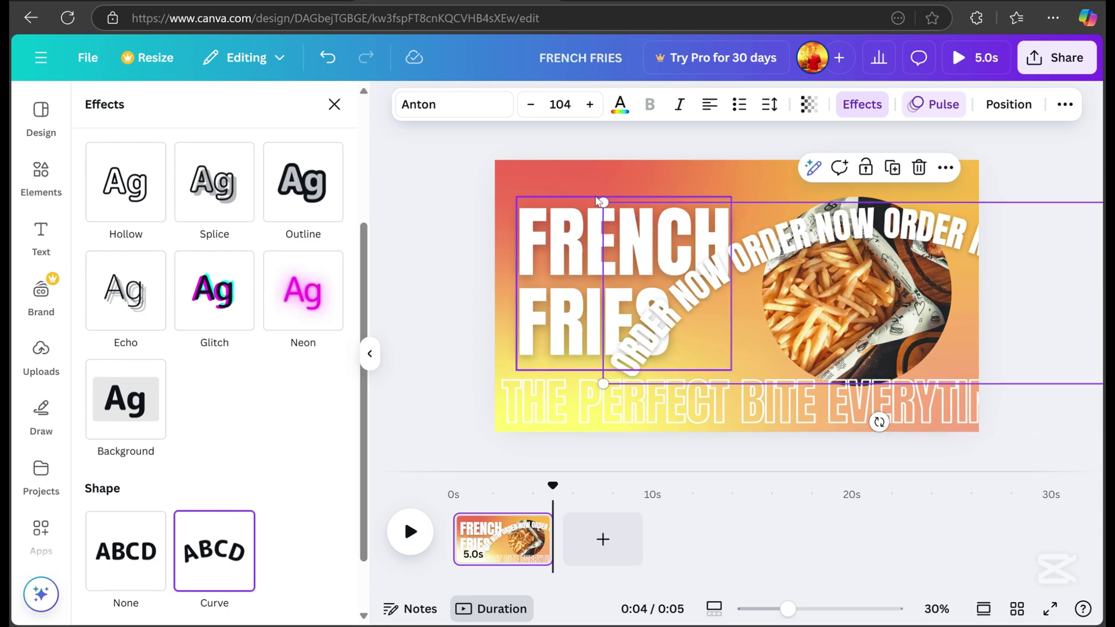
pyautogui.moveTo(604, 203); pyautogui.dragTo(714, 186)
pyautogui.scroll(-1, 209, 586)
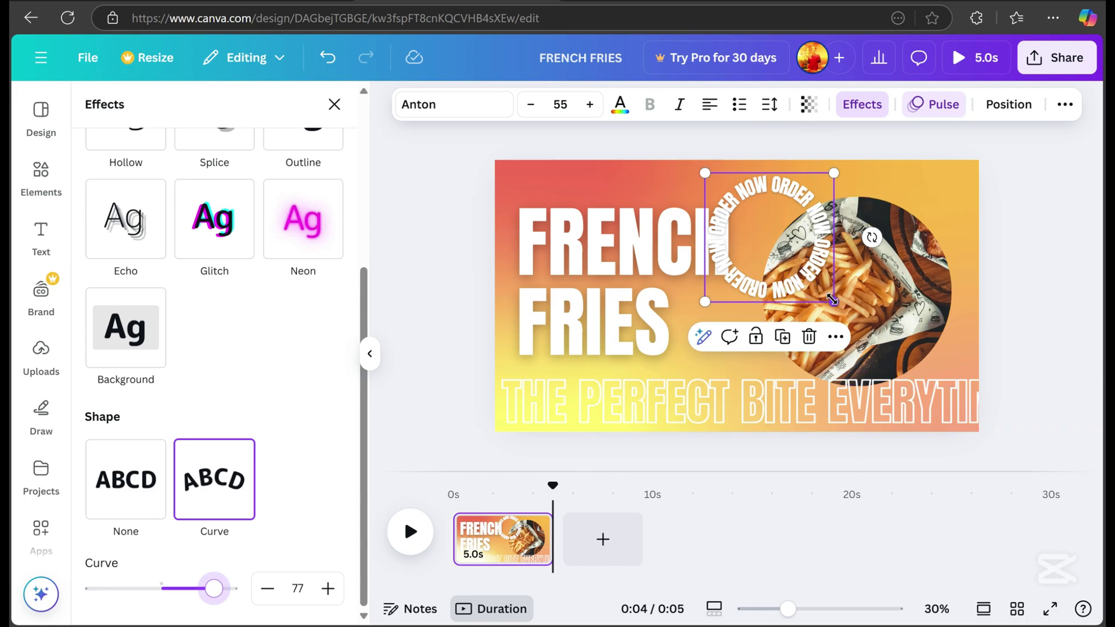
pyautogui.moveTo(831, 300); pyautogui.dragTo(911, 416)
pyautogui.moveTo(929, 339); pyautogui.dragTo(948, 326)
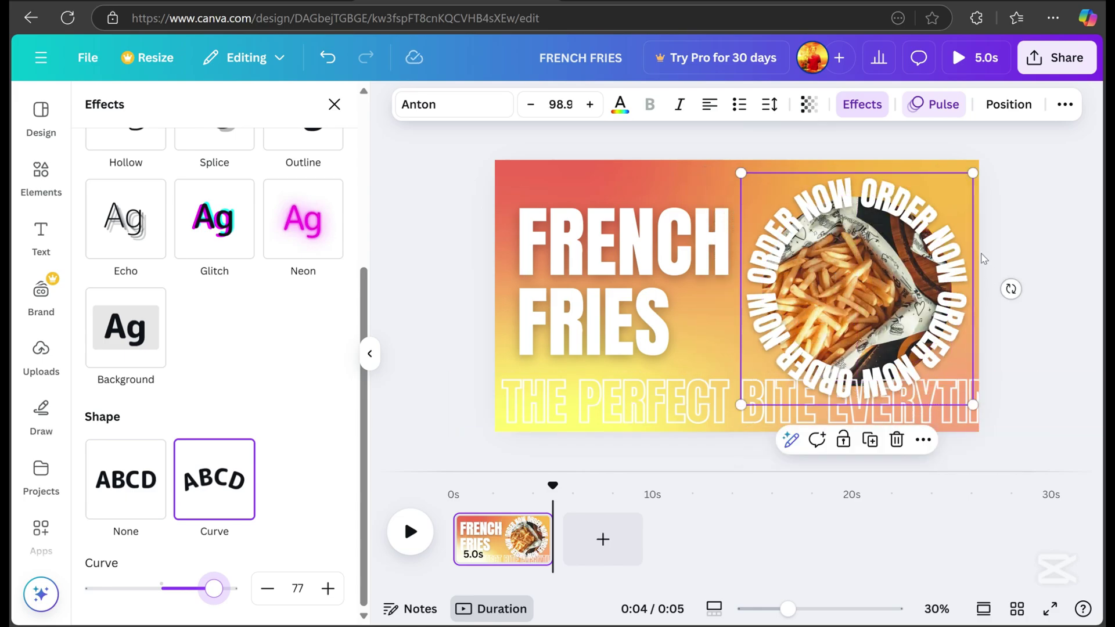
# Color an ORDER word in the curved ring text pure red (#FF0000) and finish editing
pyautogui.click(820, 209)
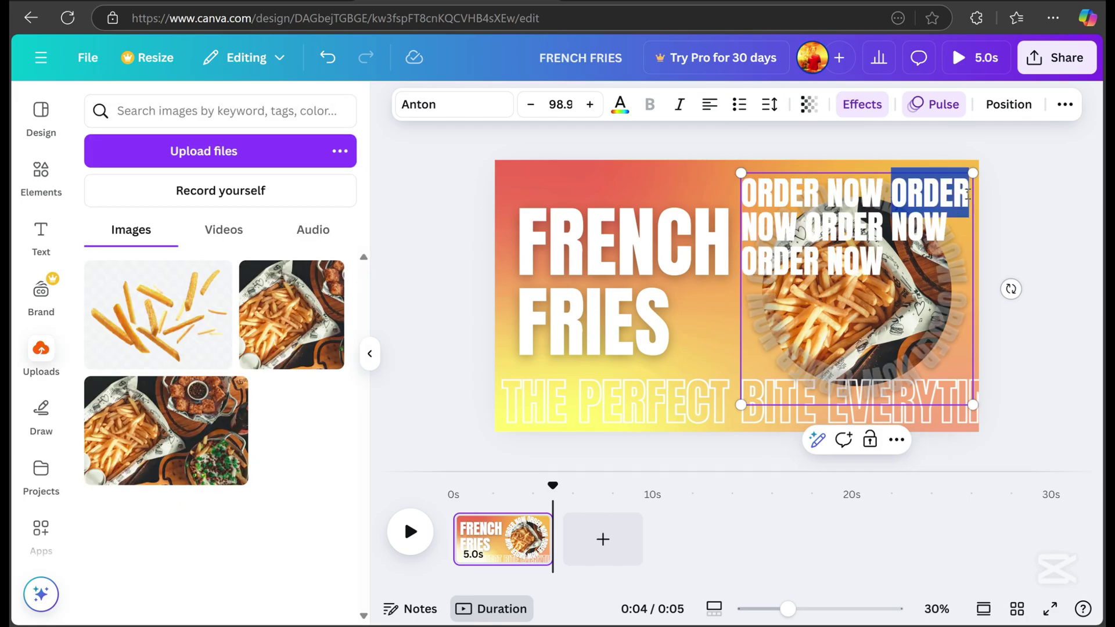
pyautogui.click(620, 104)
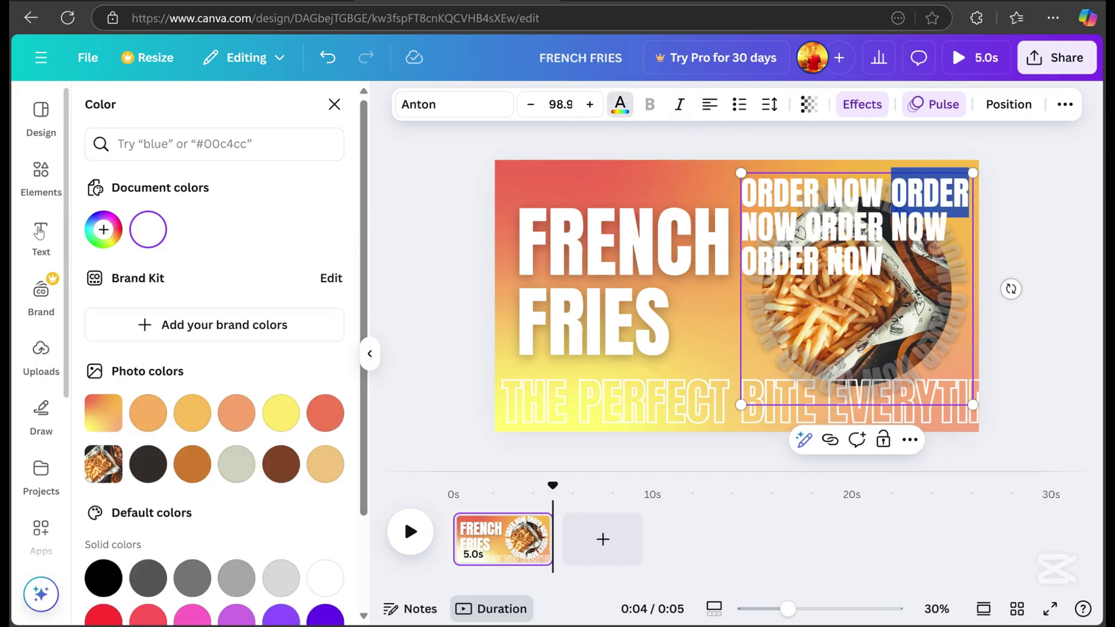
pyautogui.click(113, 227)
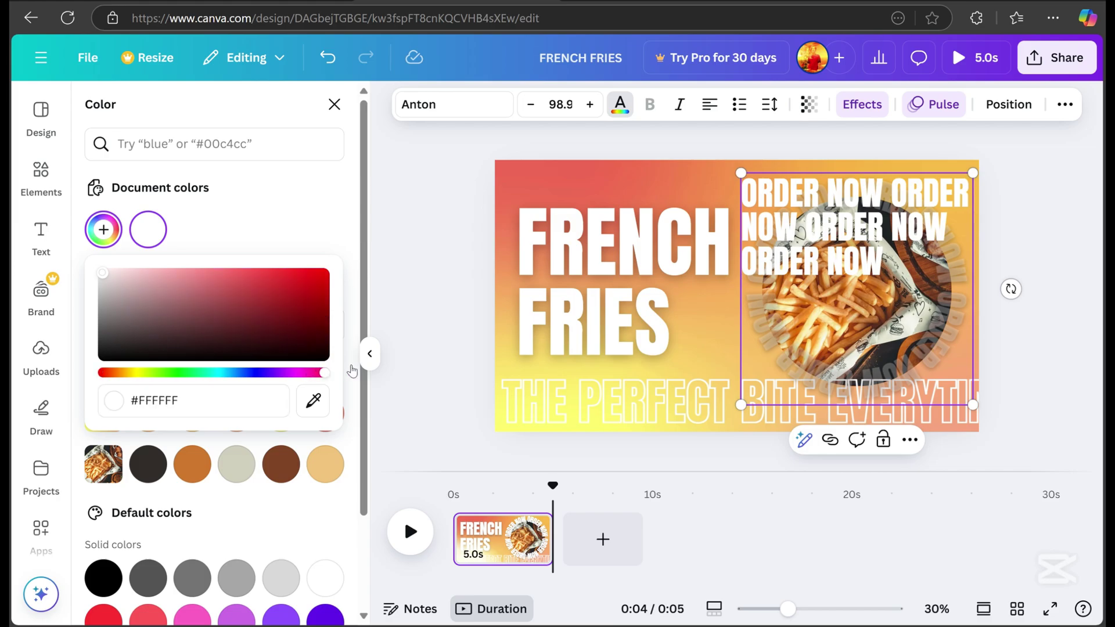
pyautogui.moveTo(102, 272); pyautogui.dragTo(388, 203)
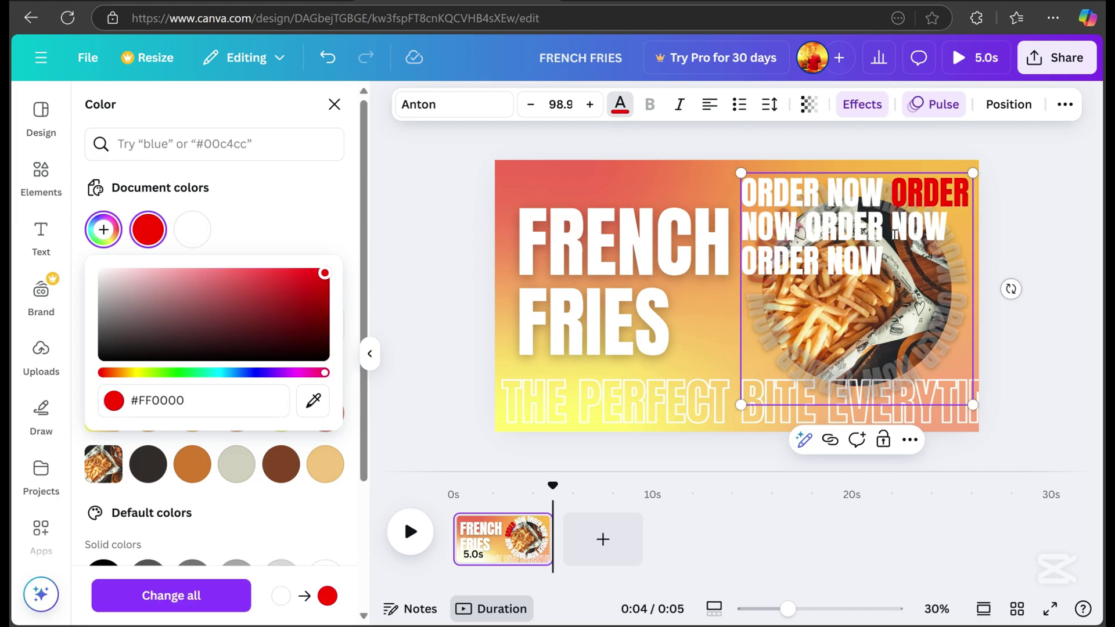
pyautogui.click(894, 234)
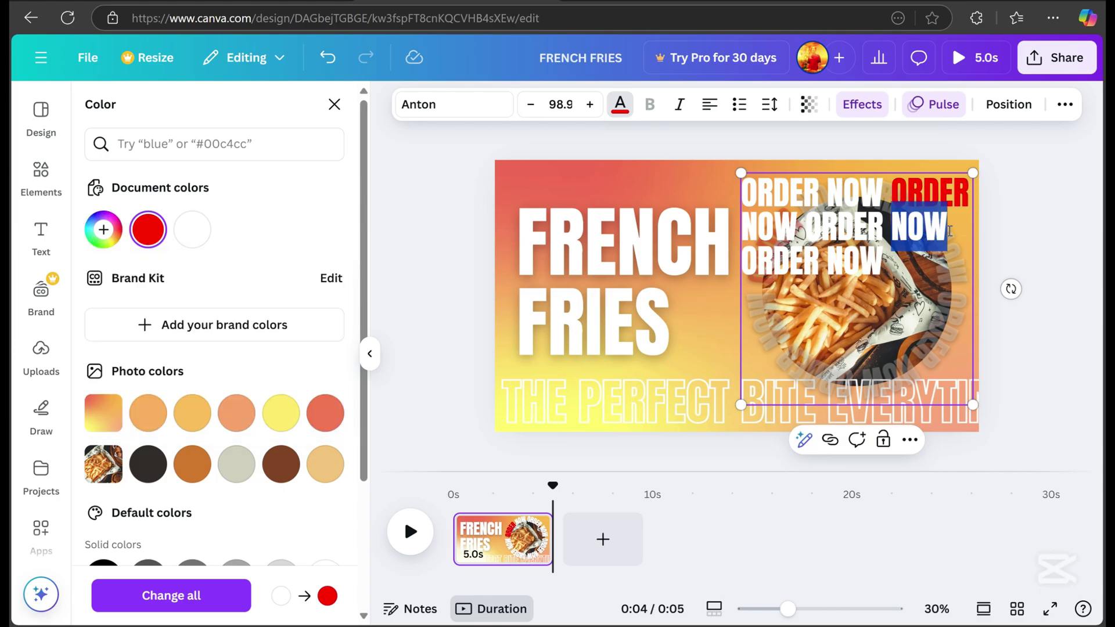
pyautogui.click(1039, 214)
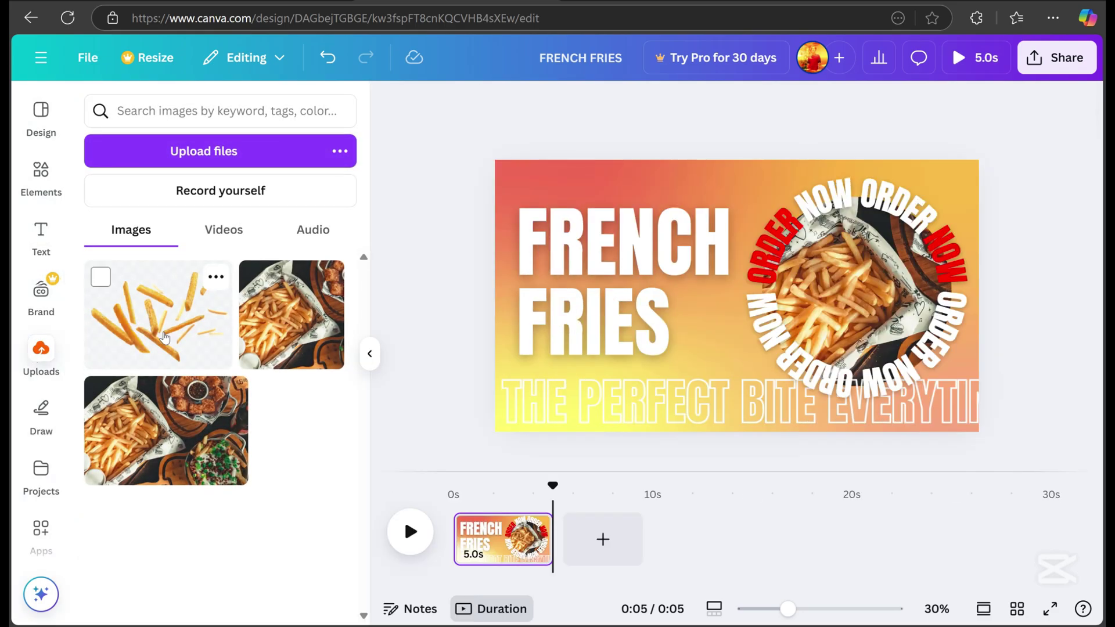
# Add the scattered-fries image, layer it behind the circular photo, and enlarge and reposition it
pyautogui.click(749, 361)
pyautogui.click(950, 104)
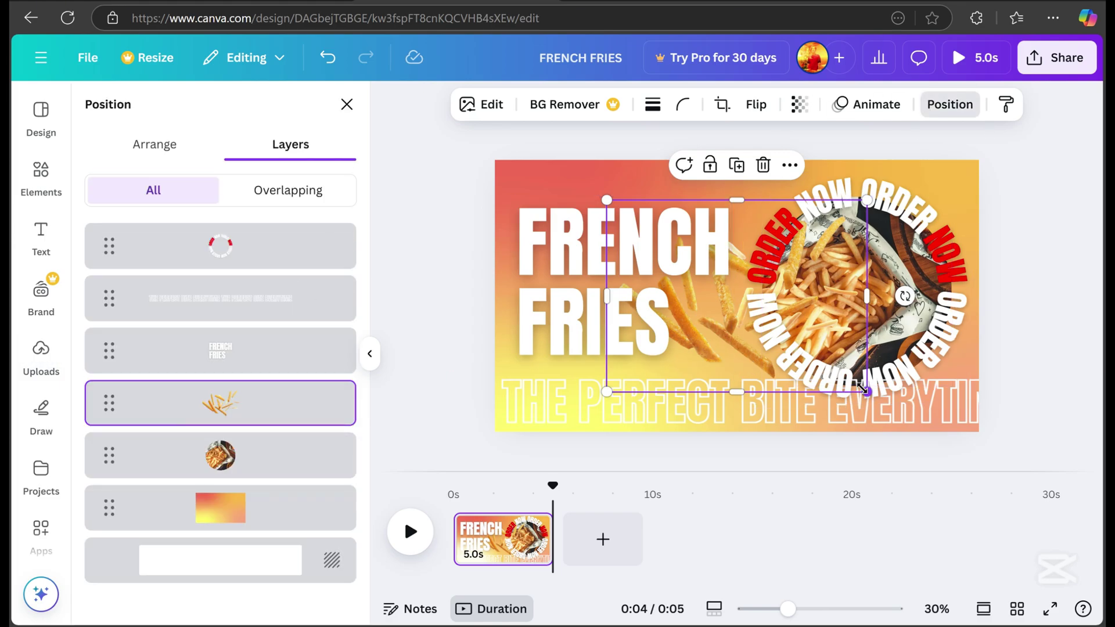
pyautogui.moveTo(243, 400); pyautogui.dragTo(244, 488)
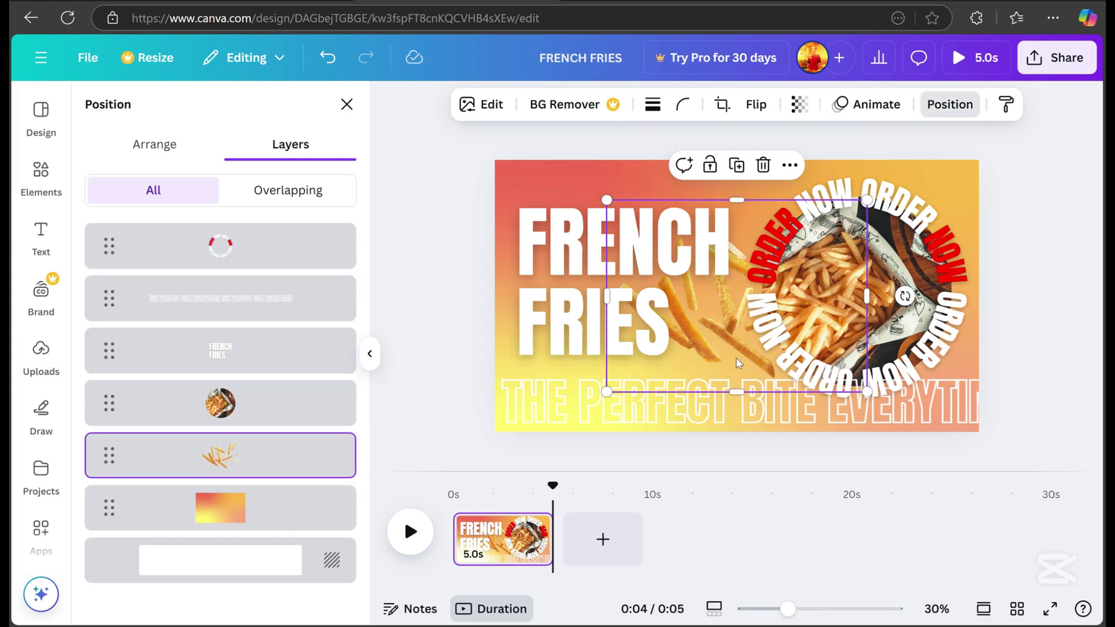
pyautogui.moveTo(722, 364); pyautogui.dragTo(899, 521)
pyautogui.moveTo(728, 364); pyautogui.dragTo(683, 305)
# Apply the Rotate animation to the scattered-fries image
pyautogui.click(877, 104)
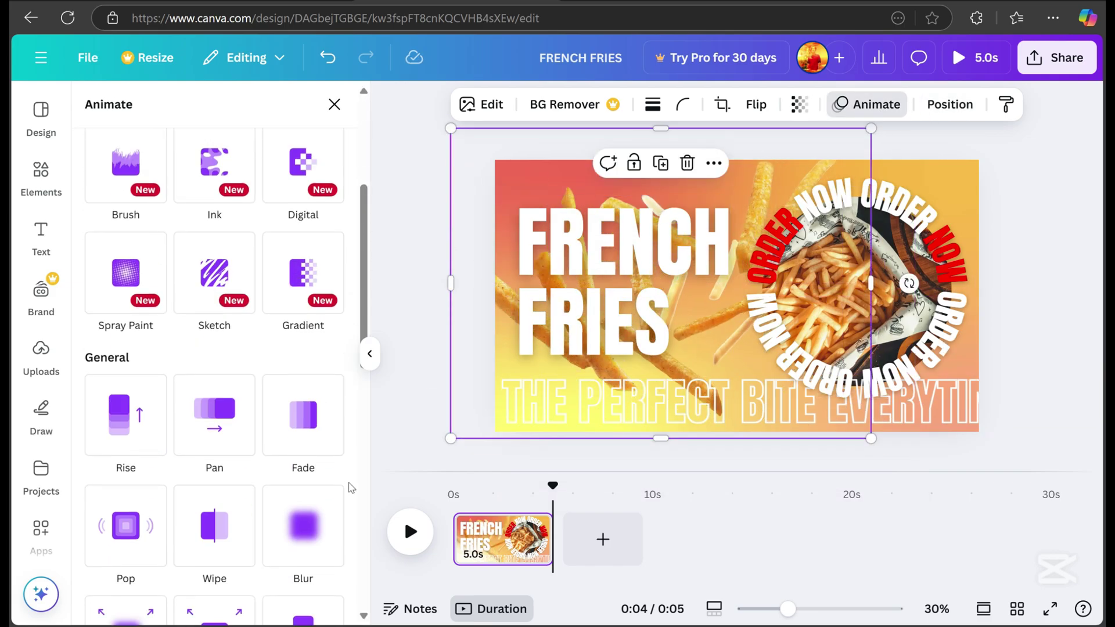
pyautogui.scroll(-10, 351, 489)
pyautogui.scroll(-1, 351, 489)
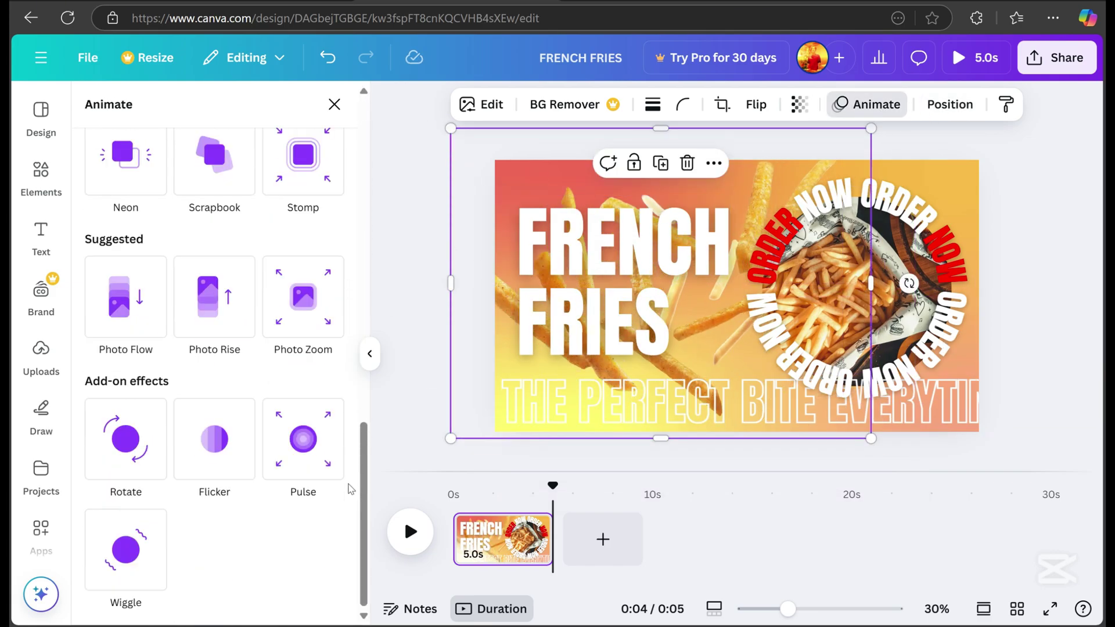
pyautogui.click(128, 450)
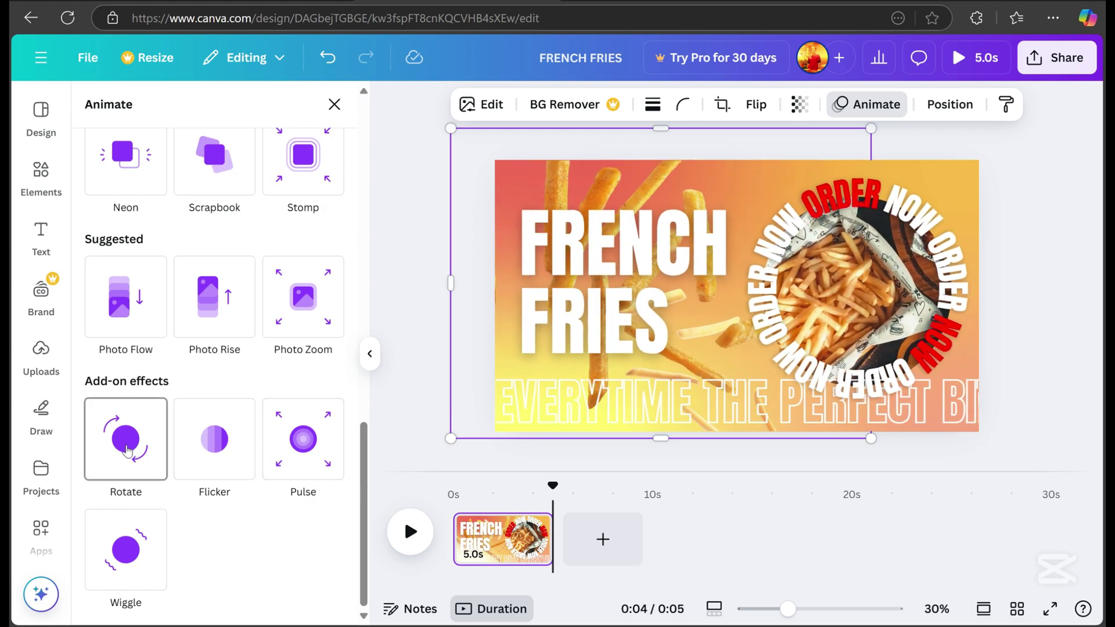
# Close the animation options and play the fries promo design from the start
pyautogui.press('Escape')
pyautogui.click(110, 530)
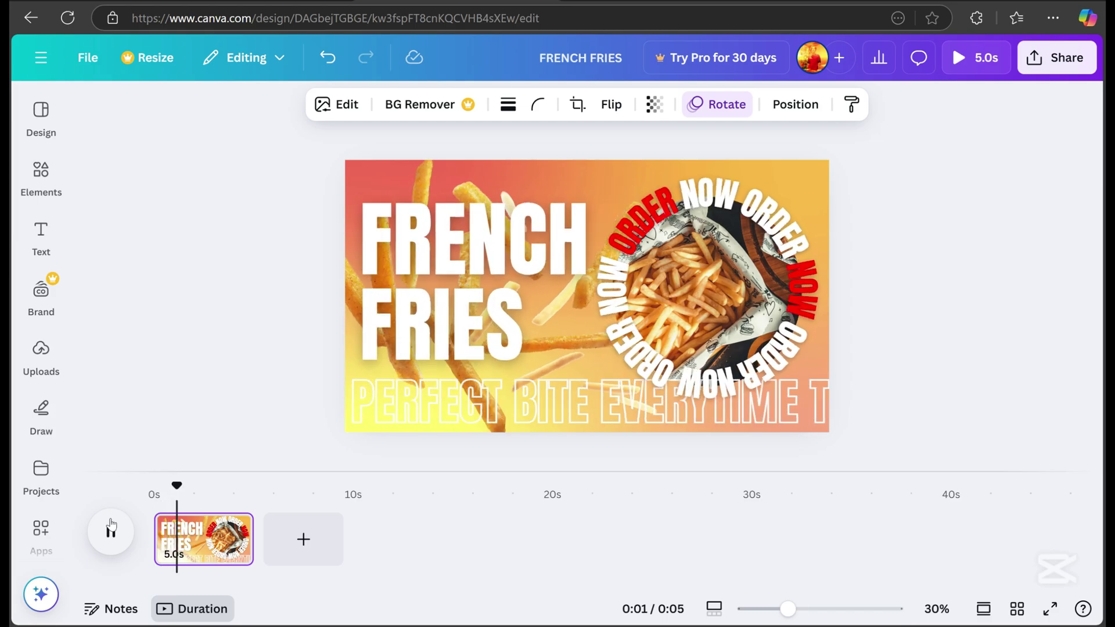